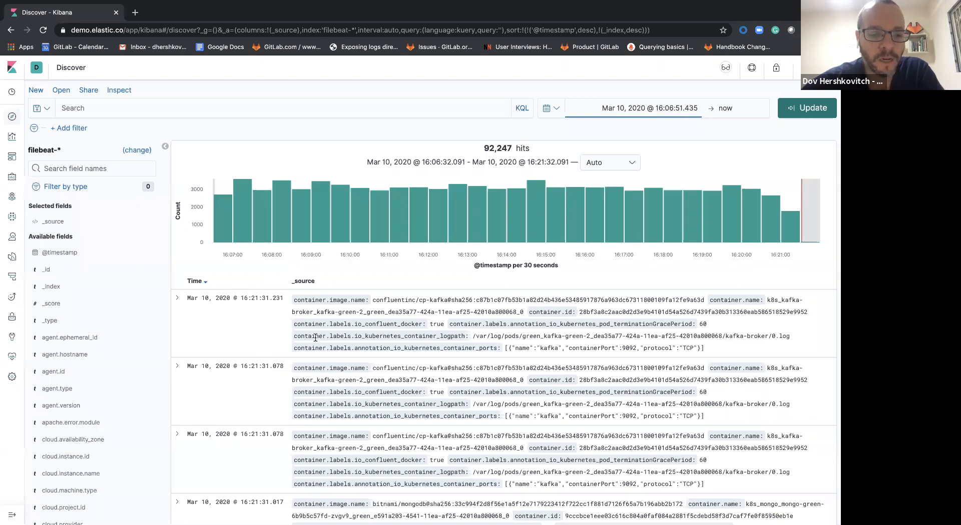
# Look through the filebeat-* log entries and the event count histogram
pyautogui.scroll(-1, 315, 338)
pyautogui.scroll(-3, 315, 338)
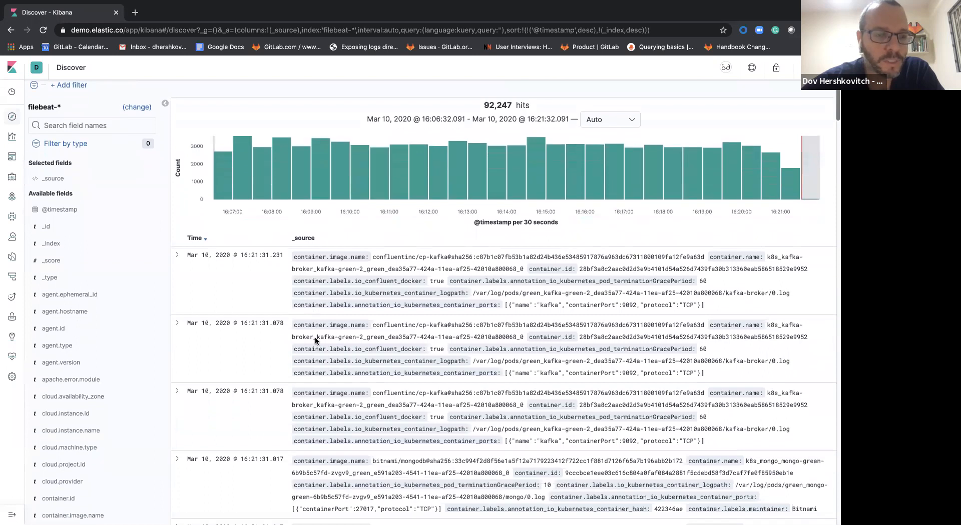
pyautogui.scroll(-10, 315, 341)
pyautogui.scroll(15, 312, 328)
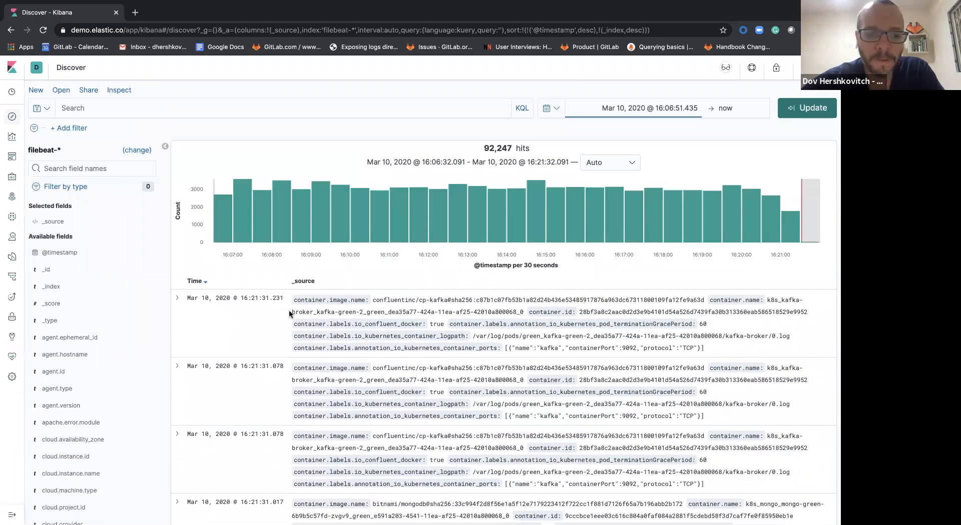
pyautogui.scroll(-3, 420, 359)
pyautogui.scroll(-20, 421, 358)
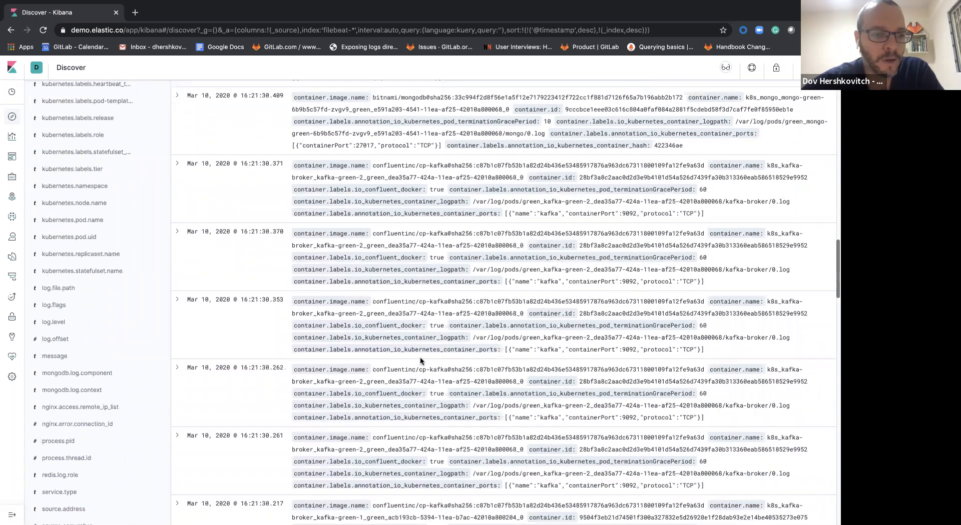
pyautogui.scroll(-15, 420, 358)
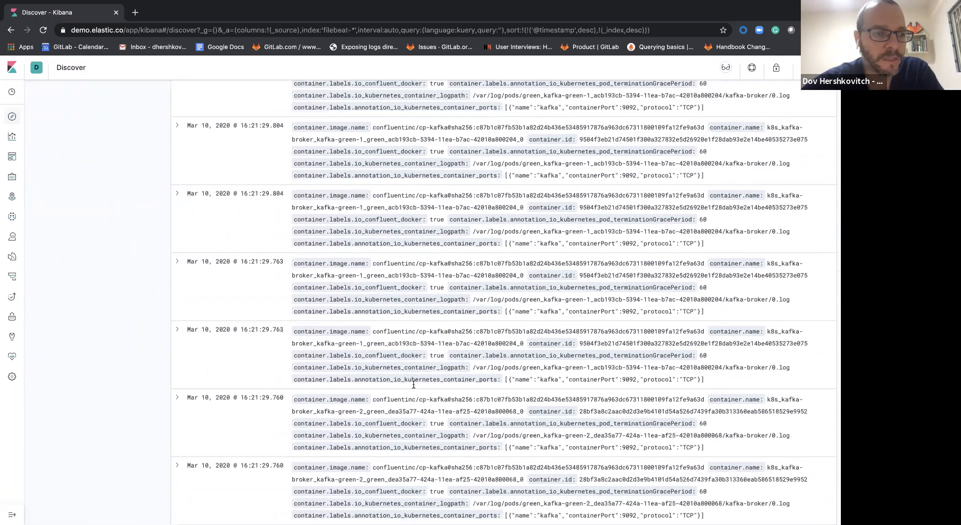
pyautogui.scroll(20, 413, 386)
pyautogui.scroll(5, 413, 388)
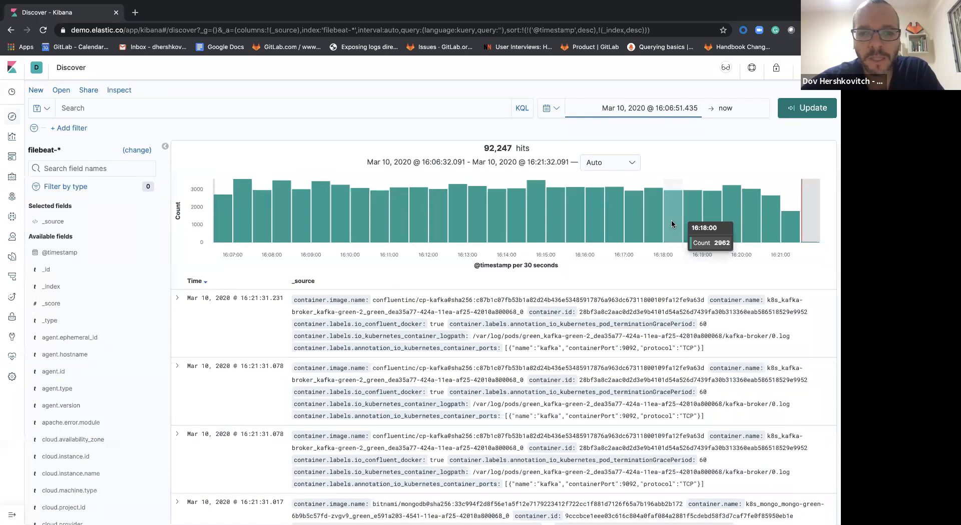
# Set the start date of the time range to March 2, 2020, keeping an absolute date
pyautogui.click(650, 110)
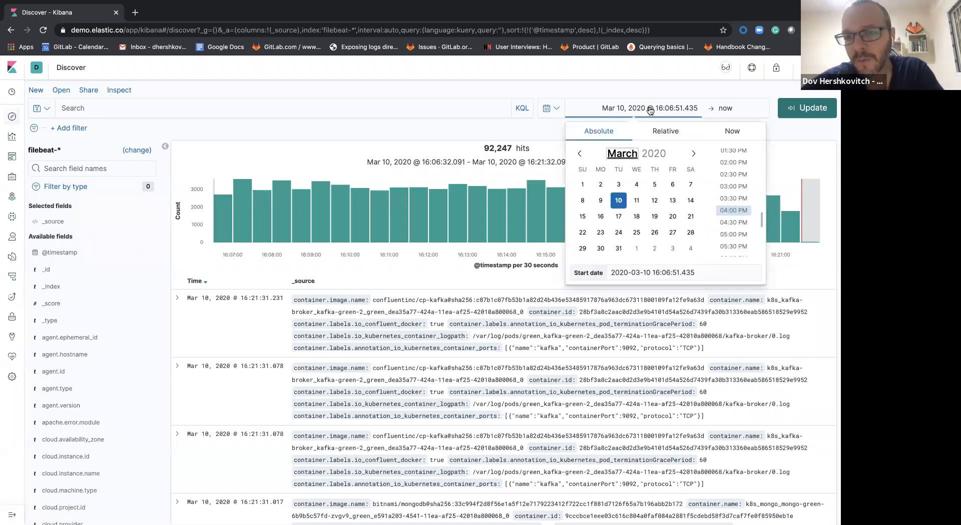
pyautogui.click(637, 204)
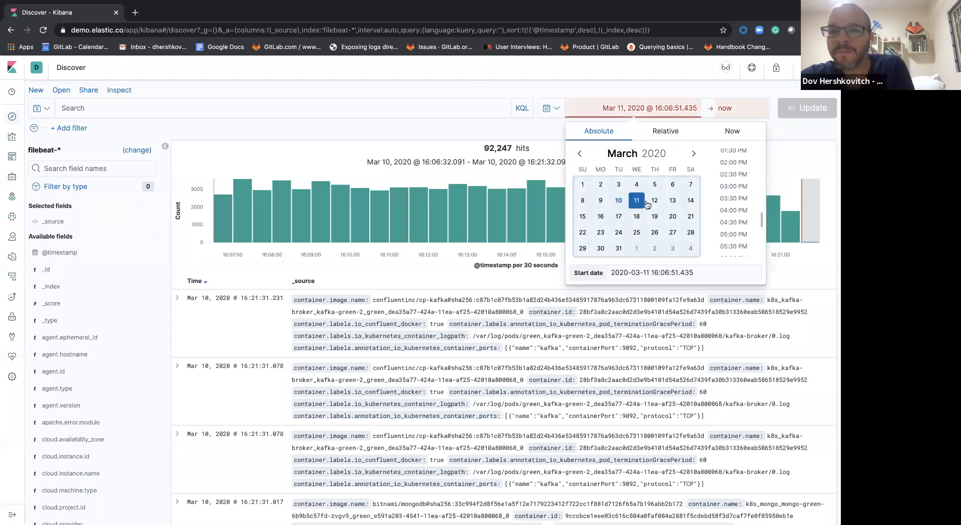
pyautogui.click(599, 186)
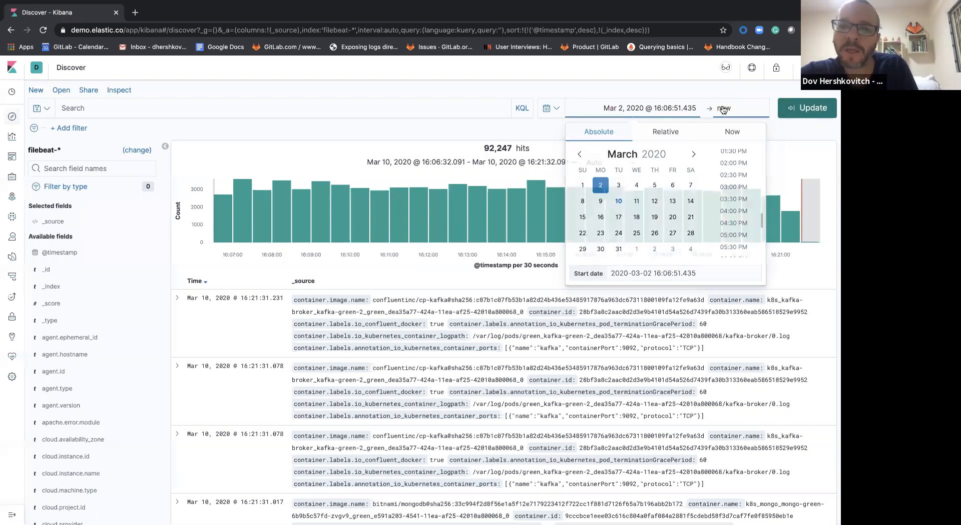
# Set the end of the time range to now and apply the updated range to the log results
pyautogui.click(724, 109)
pyautogui.click(599, 137)
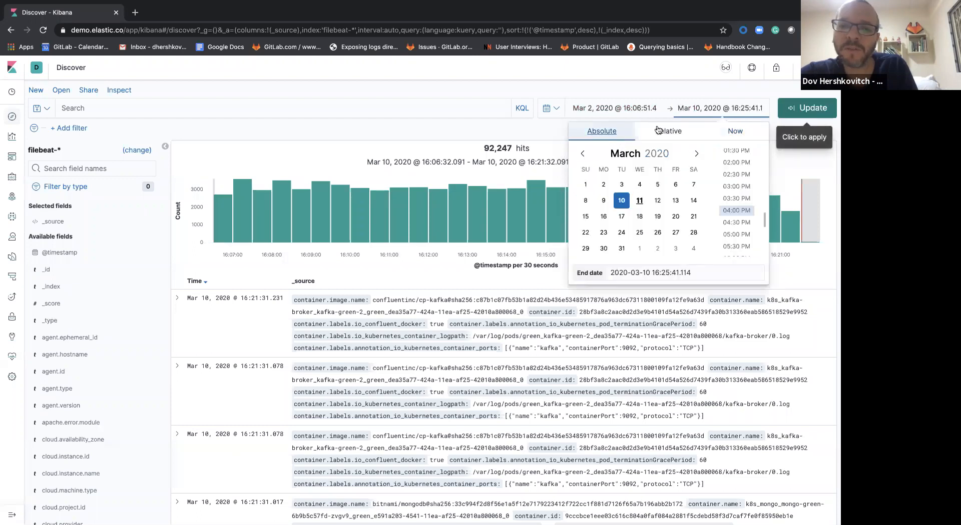
pyautogui.click(673, 108)
pyautogui.click(699, 110)
pyautogui.click(671, 132)
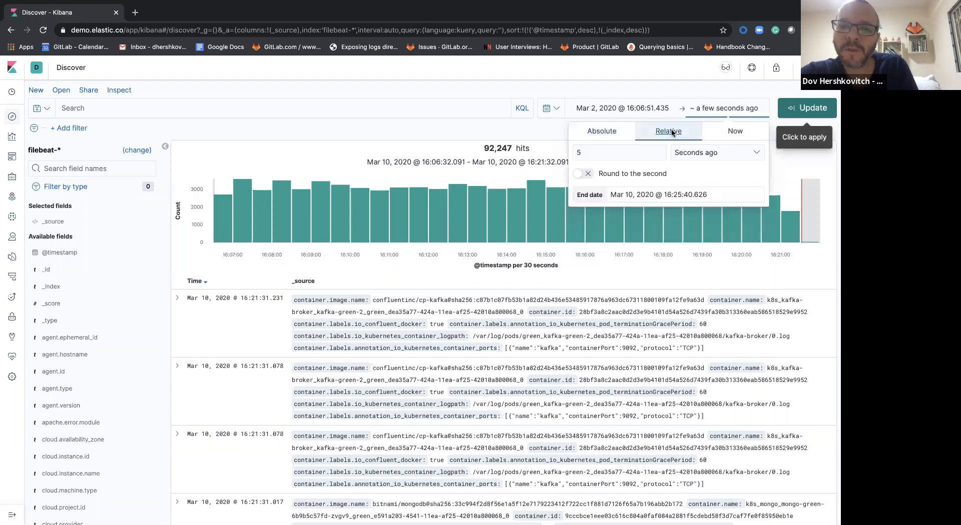
pyautogui.click(600, 135)
pyautogui.click(735, 132)
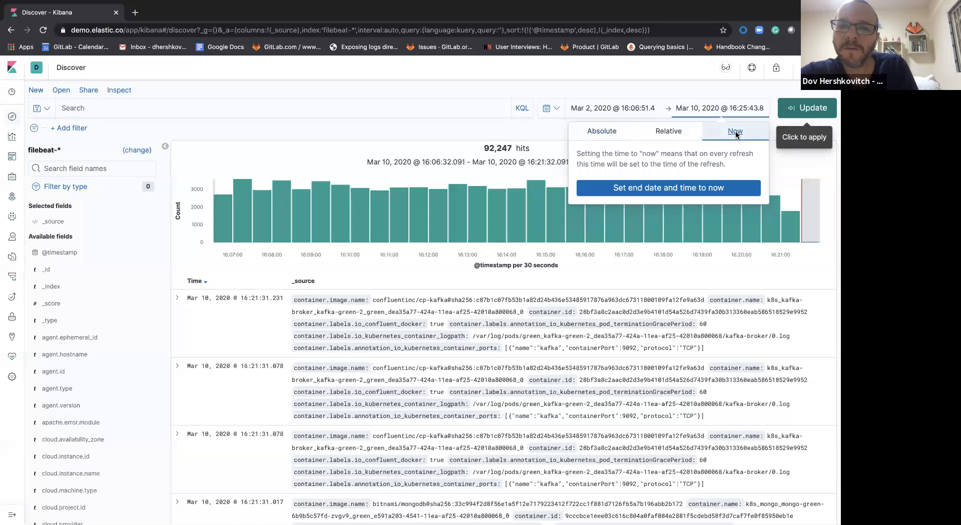
pyautogui.click(686, 189)
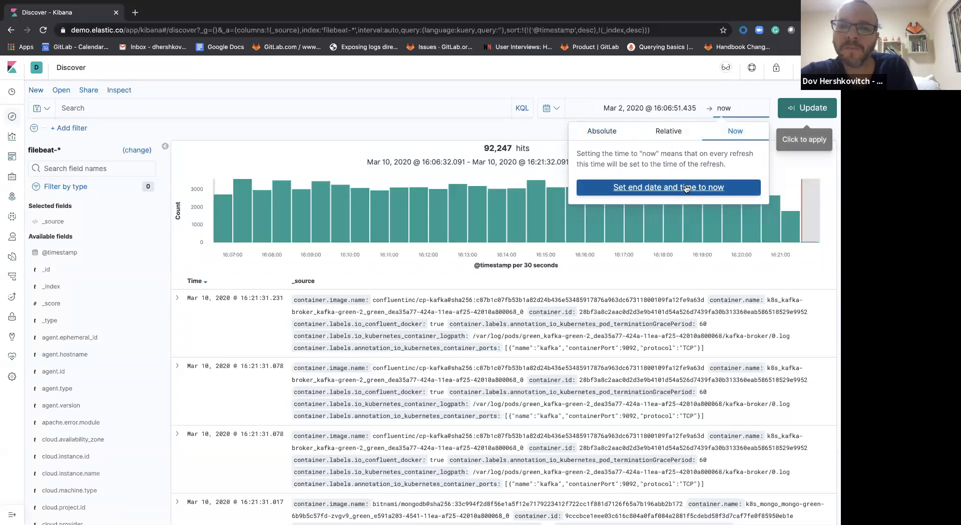
pyautogui.click(814, 108)
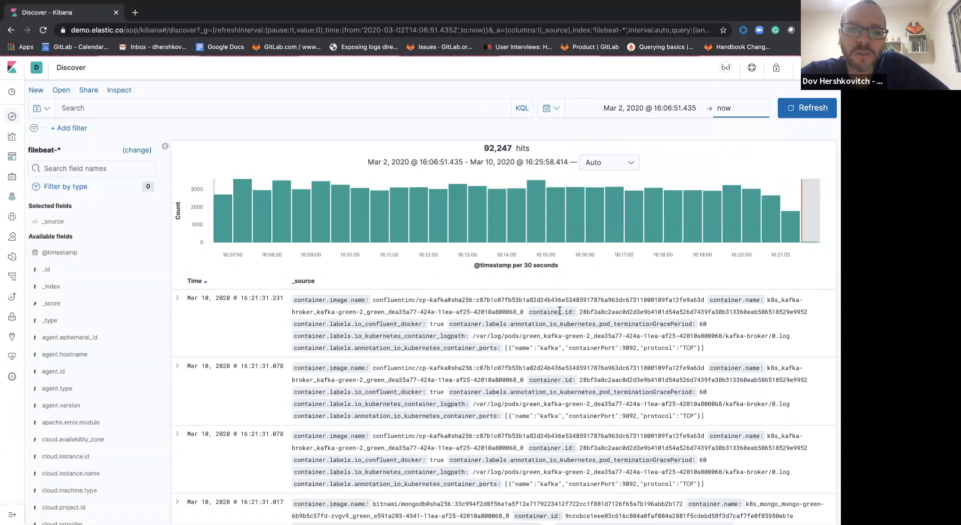
# Narrow the time range on the histogram in two passes to March 5, 2020, from about 18:18 to 20:13
pyautogui.moveTo(468, 239)
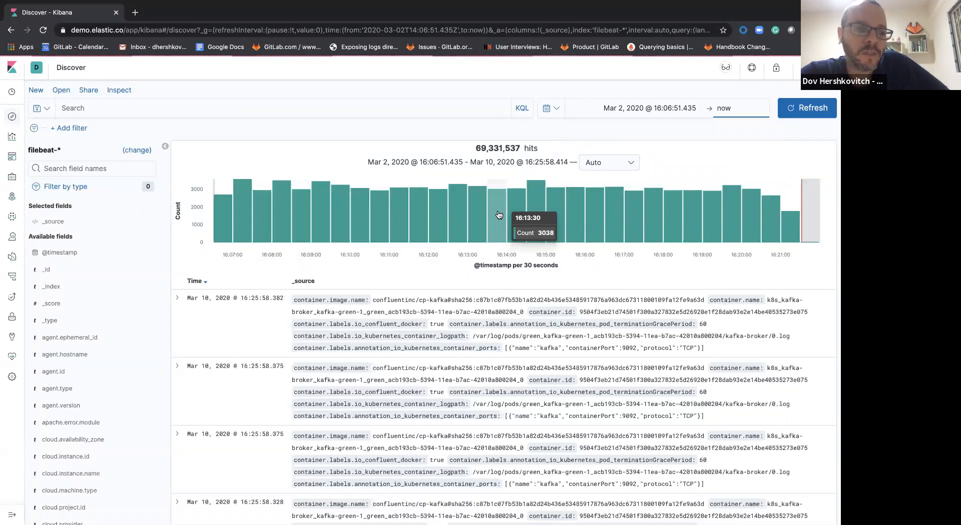
pyautogui.moveTo(424, 224); pyautogui.dragTo(491, 223)
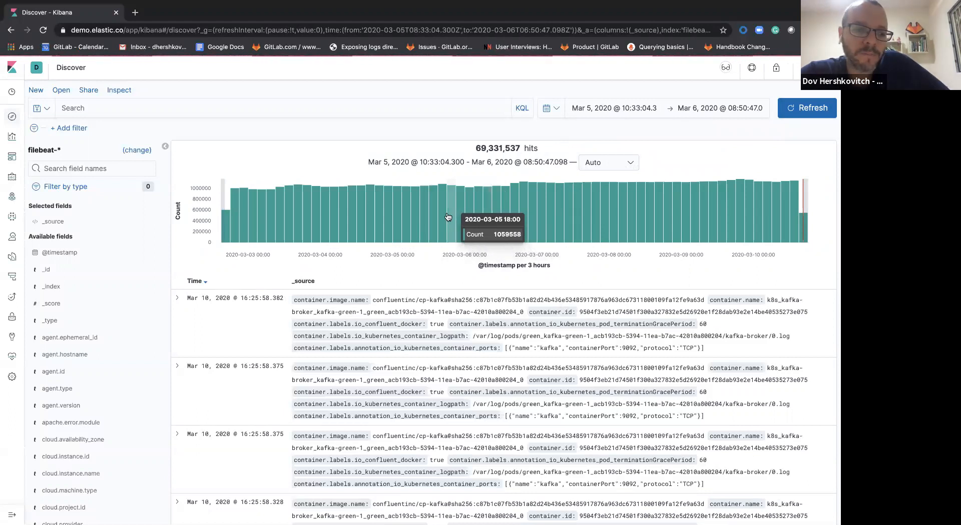
pyautogui.moveTo(429, 216); pyautogui.dragTo(480, 217)
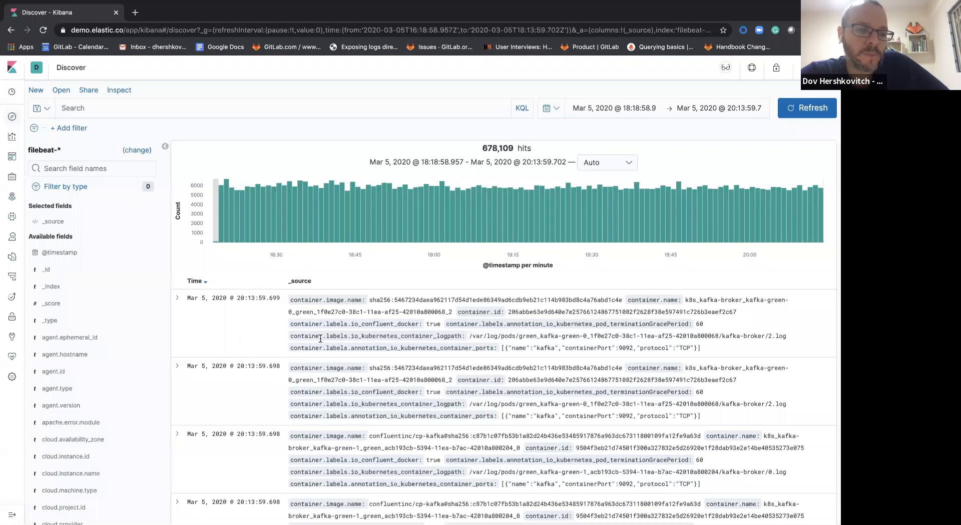
# Expand the first log entry in the results to show its document details
pyautogui.scroll(-1, 304, 350)
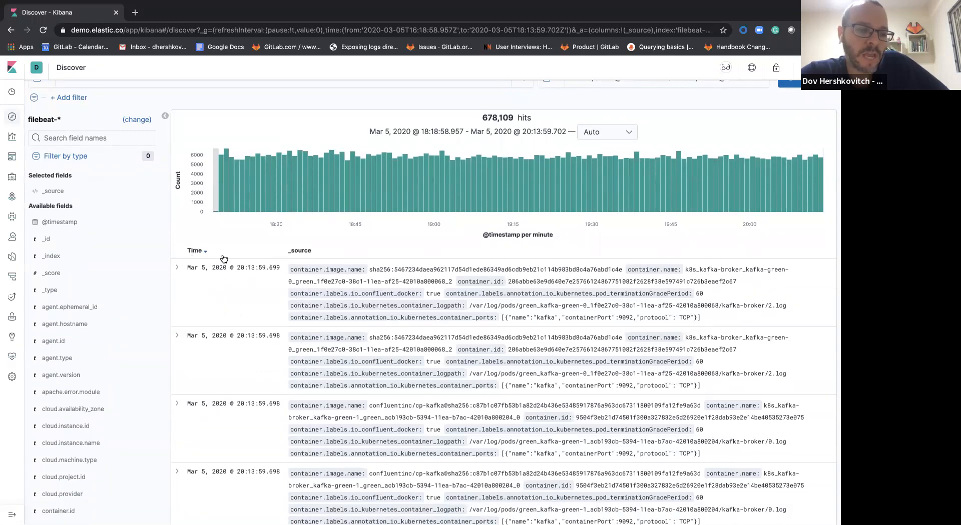
pyautogui.click(177, 267)
pyautogui.scroll(-2, 297, 347)
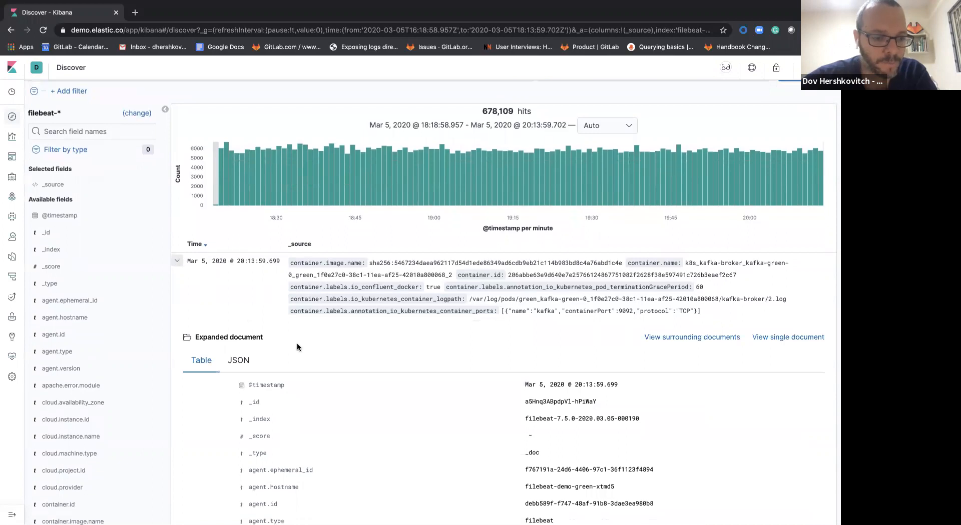
# Examine the field names and values in the expanded log document's table
pyautogui.scroll(-4, 297, 347)
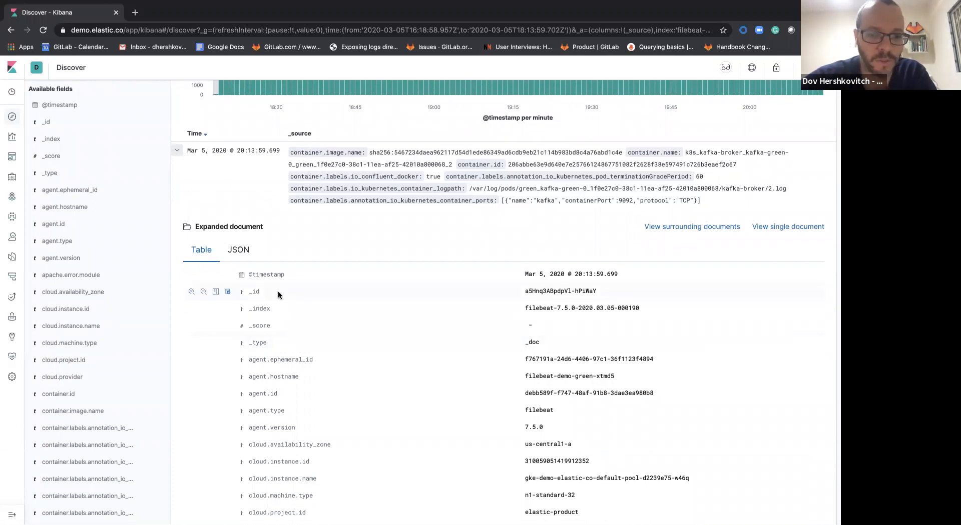
pyautogui.scroll(-3, 278, 296)
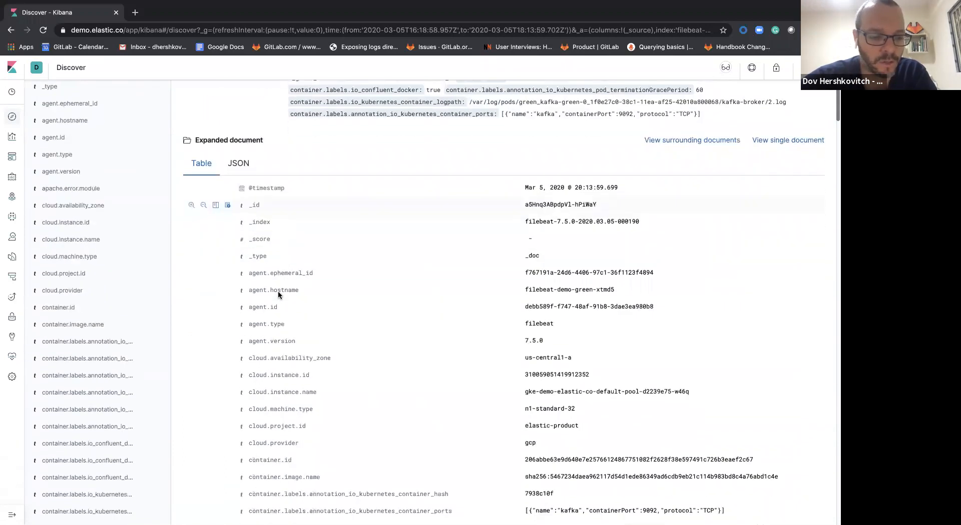
pyautogui.scroll(-3, 278, 295)
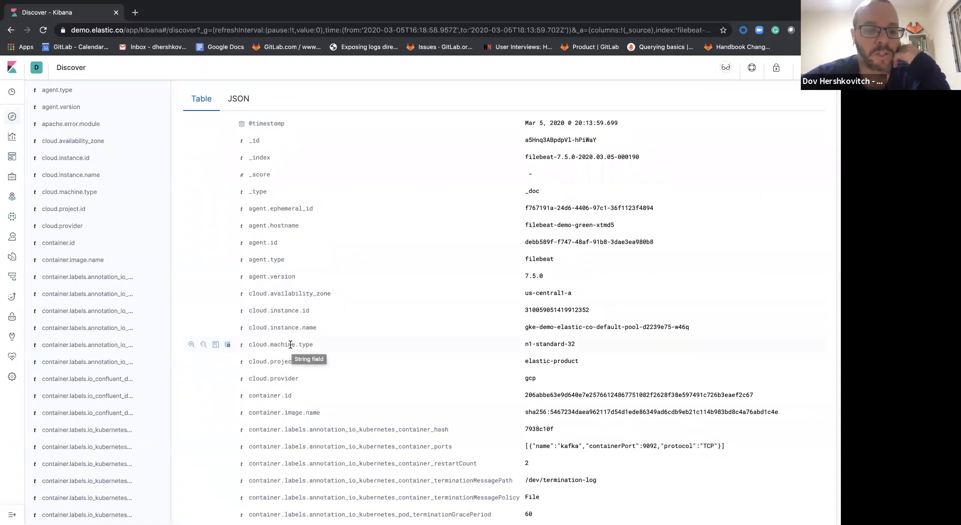
pyautogui.scroll(-5, 290, 344)
pyautogui.scroll(6, 290, 348)
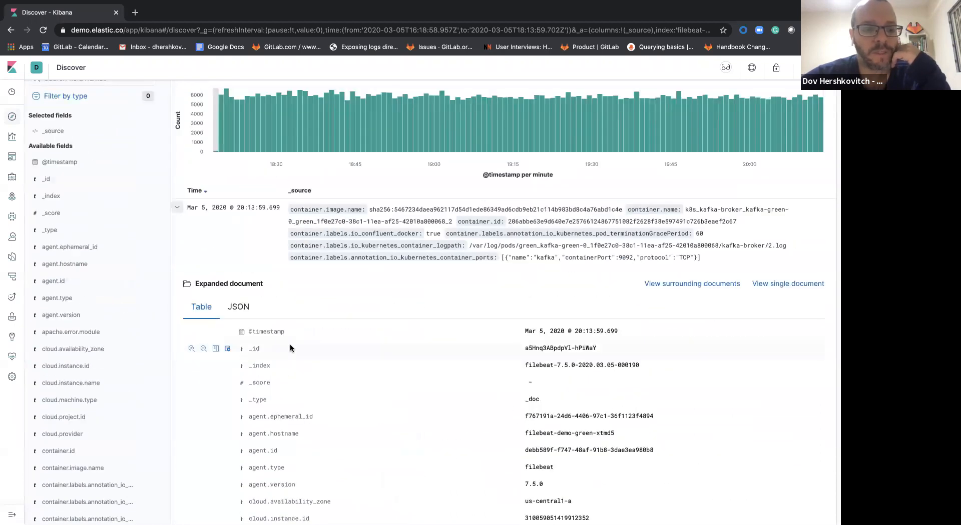
pyautogui.scroll(-2, 290, 344)
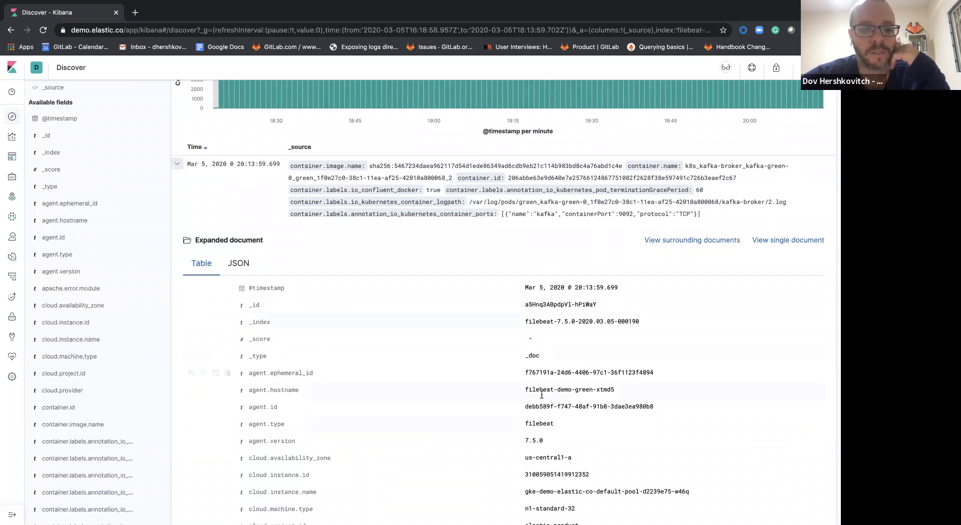
pyautogui.scroll(-2, 551, 363)
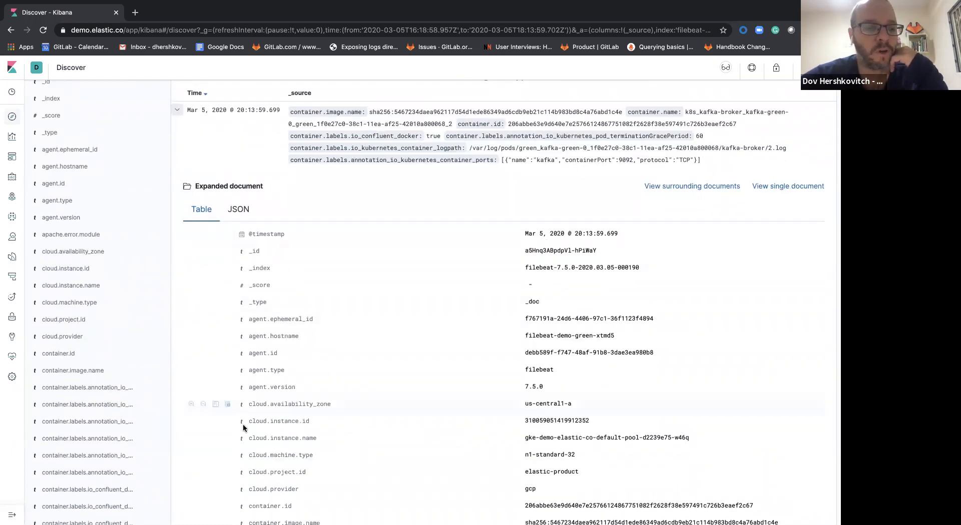
pyautogui.scroll(-9, 270, 383)
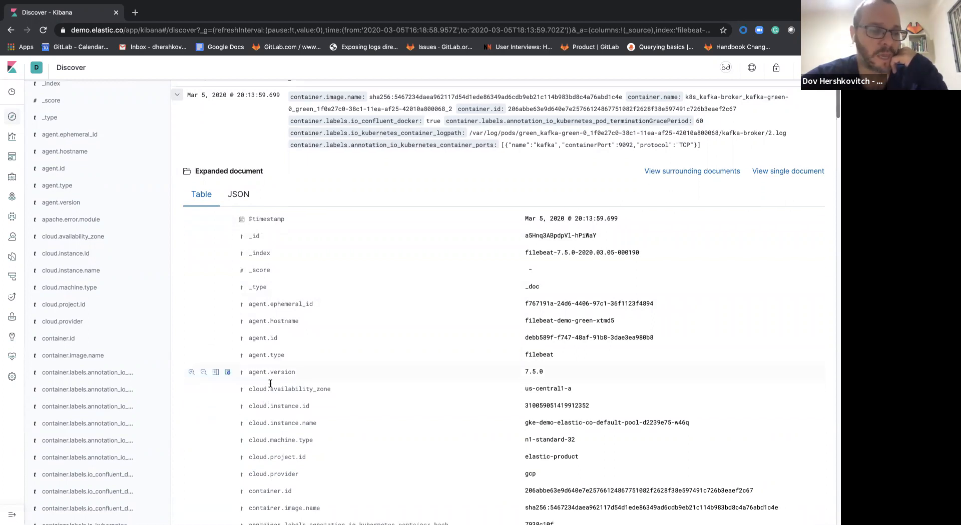
pyautogui.scroll(-10, 270, 386)
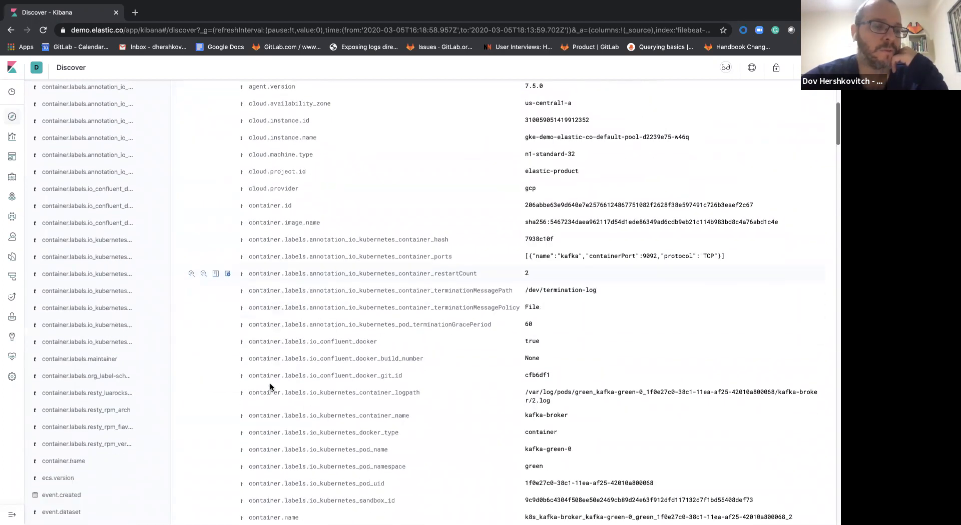
# Look through the list of available fields for the filebeat-* index pattern
pyautogui.scroll(20, 270, 386)
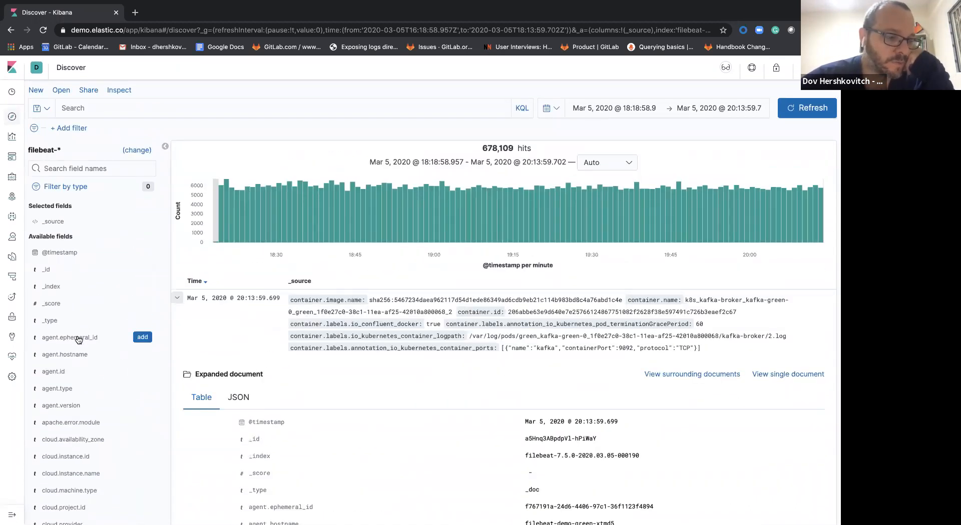
pyautogui.scroll(-3, 79, 340)
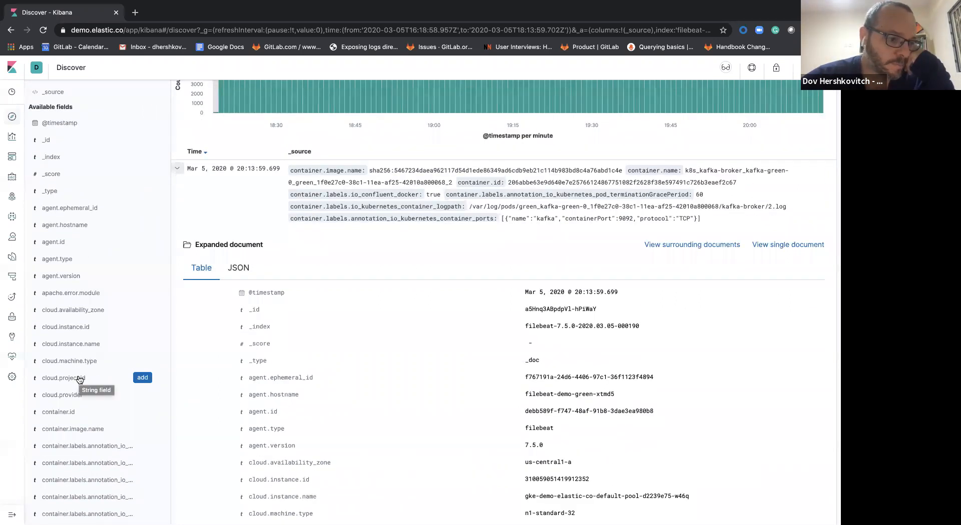
pyautogui.scroll(-1, 75, 383)
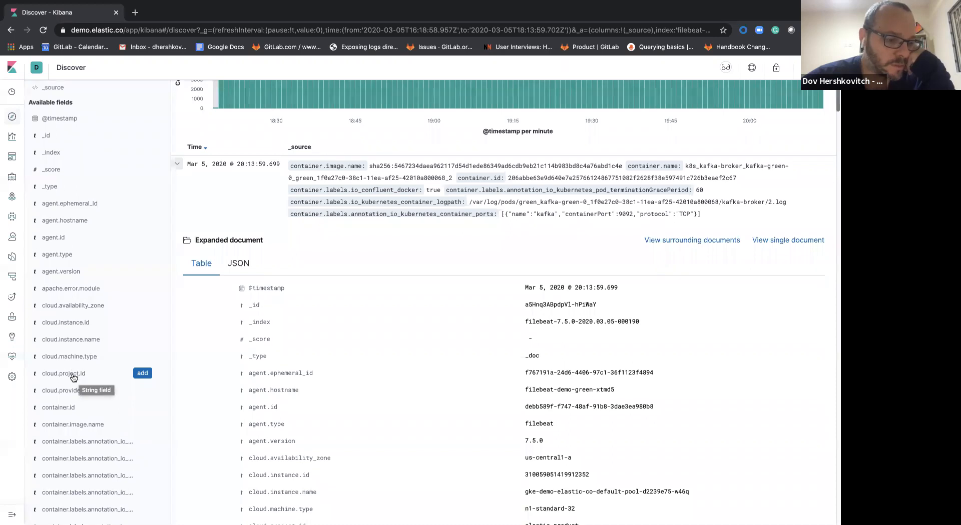
pyautogui.scroll(-1, 78, 411)
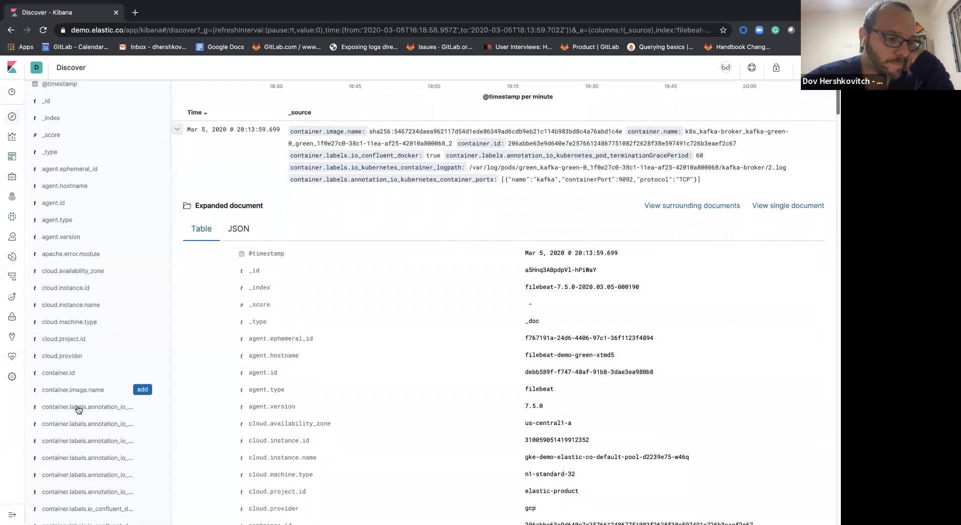
pyautogui.scroll(-10, 78, 411)
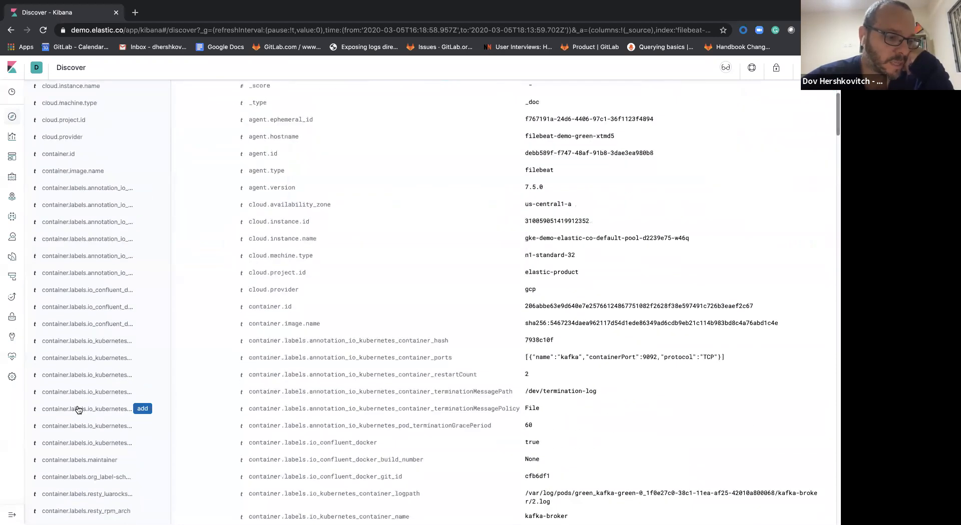
pyautogui.scroll(9, 78, 410)
pyautogui.scroll(3, 78, 411)
pyautogui.scroll(-2, 78, 411)
pyautogui.scroll(6, 78, 410)
pyautogui.scroll(-15, 78, 410)
pyautogui.scroll(-20, 78, 410)
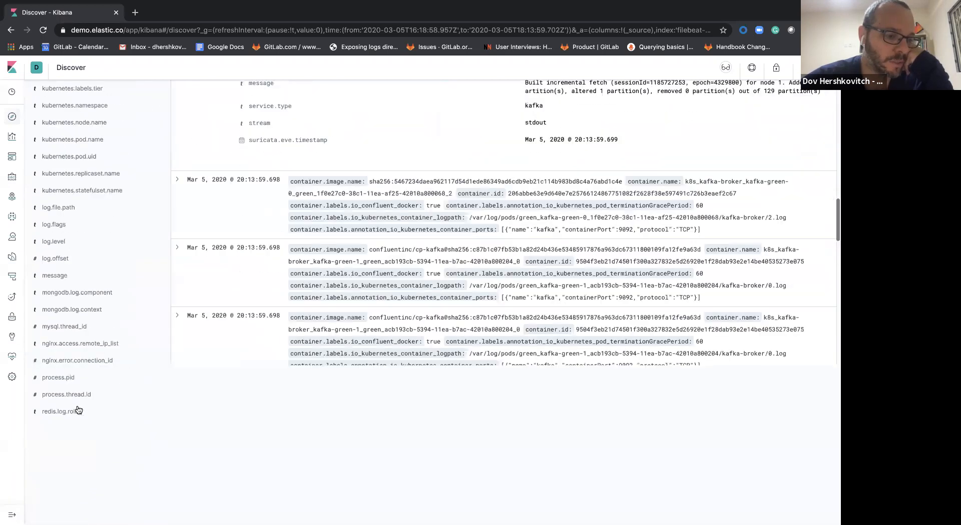
pyautogui.scroll(12, 78, 410)
pyautogui.scroll(15, 78, 410)
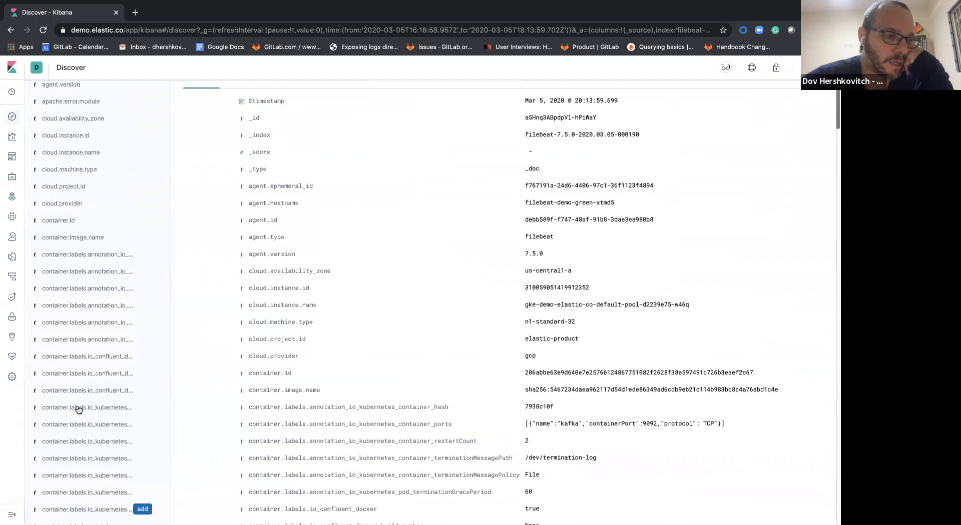
pyautogui.scroll(-1, 97, 326)
pyautogui.scroll(-1, 97, 328)
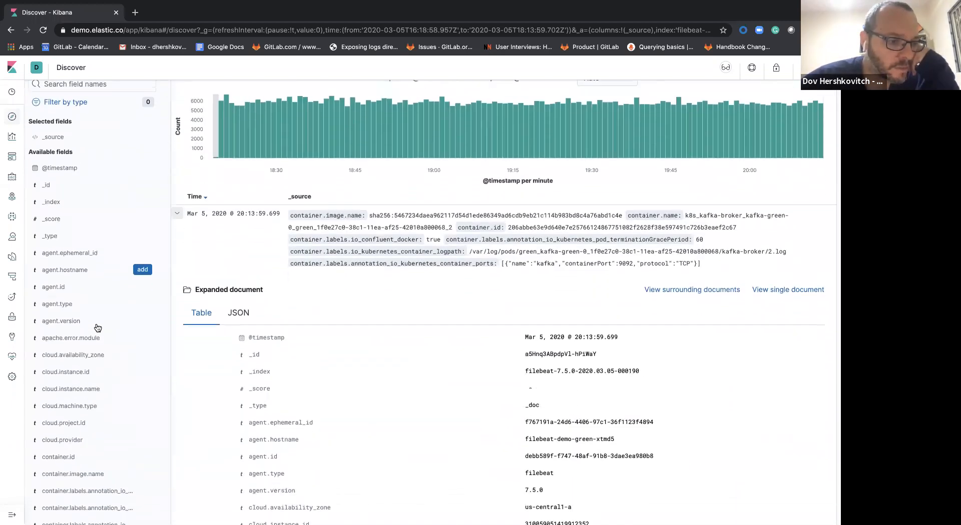
pyautogui.scroll(-5, 79, 327)
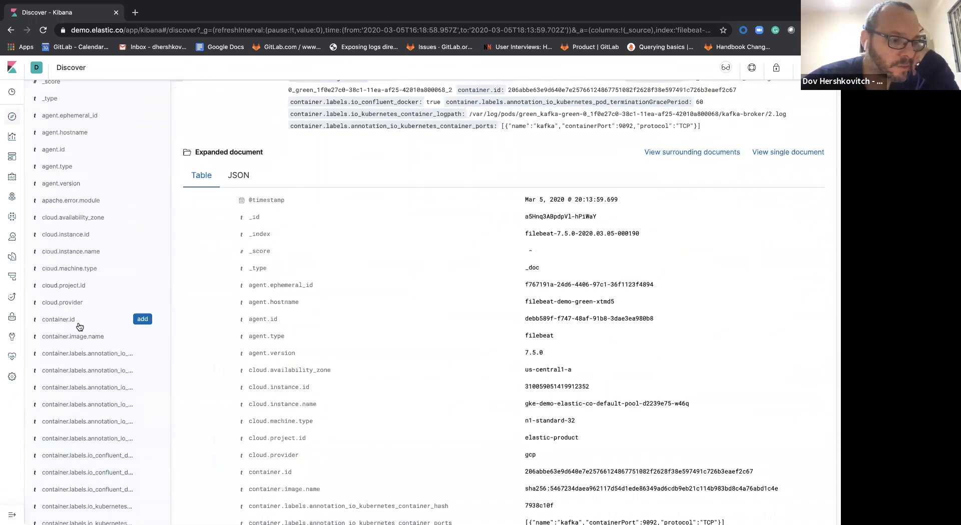
# Find suricata.eve.timestamp among the available fields and add it as a column in the results
pyautogui.scroll(-20, 79, 326)
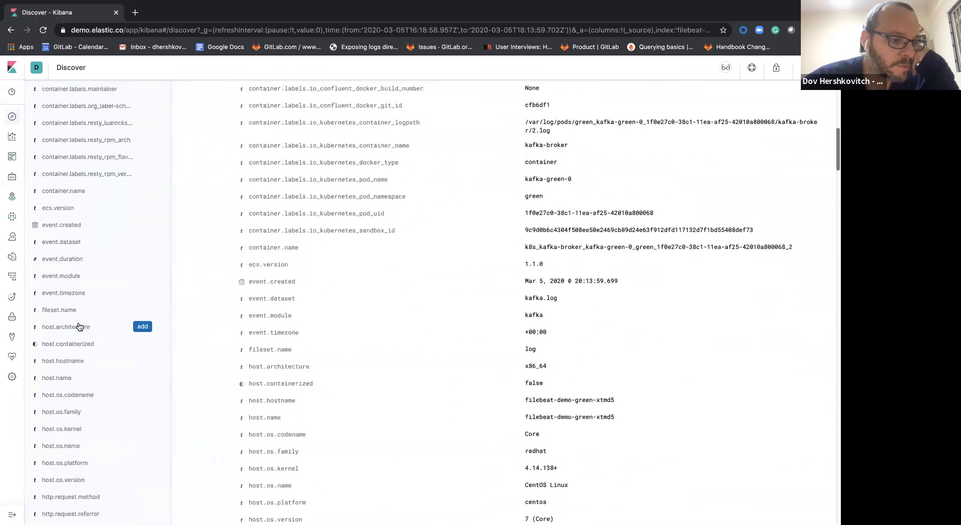
pyautogui.scroll(-6, 79, 327)
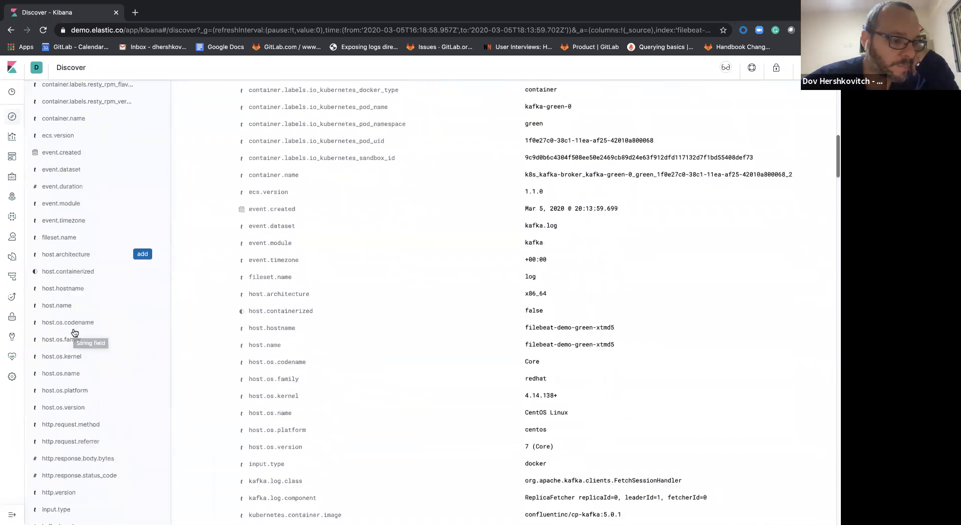
pyautogui.scroll(-20, 73, 333)
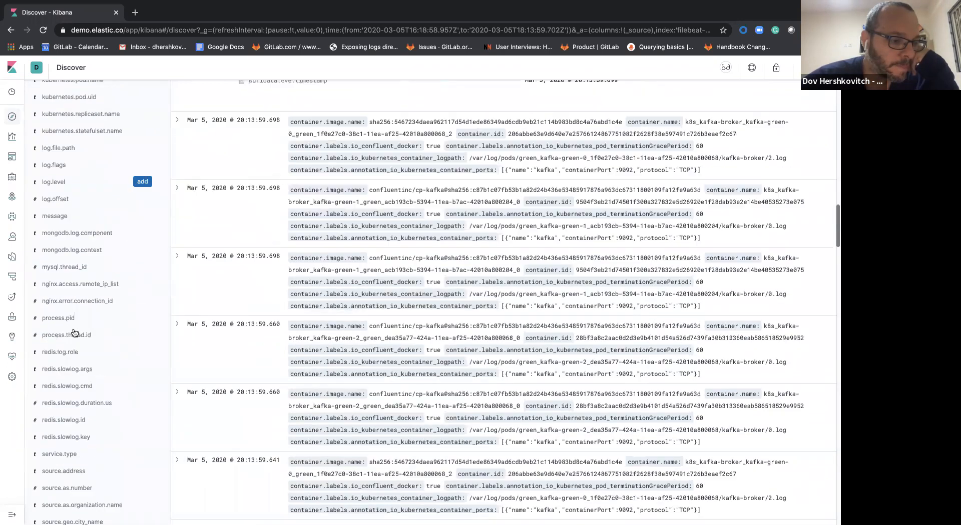
pyautogui.scroll(1, 73, 329)
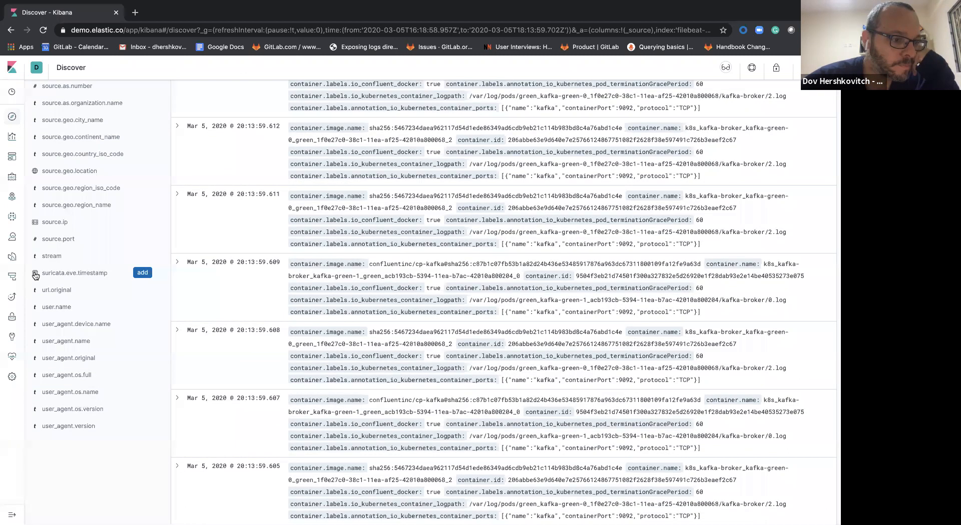
pyautogui.click(144, 273)
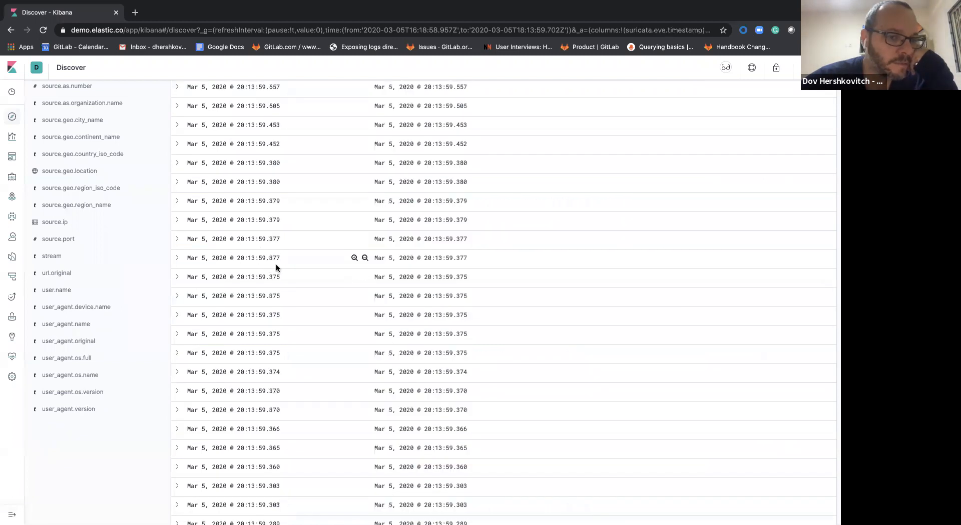
# Collapse the first log entry's expanded document and add the _score and agent.ephemeral_id fields as columns
pyautogui.scroll(15, 276, 264)
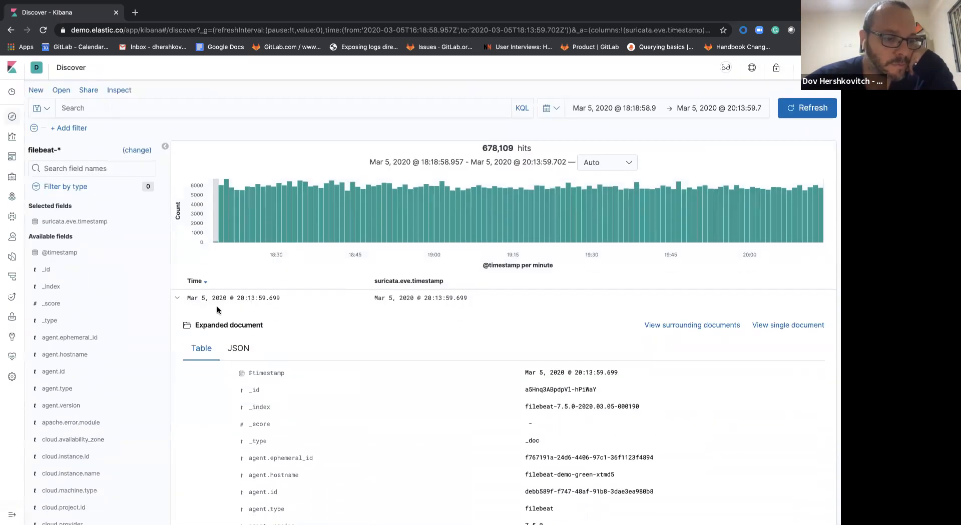
pyautogui.scroll(-10, 50, 411)
pyautogui.scroll(8, 60, 401)
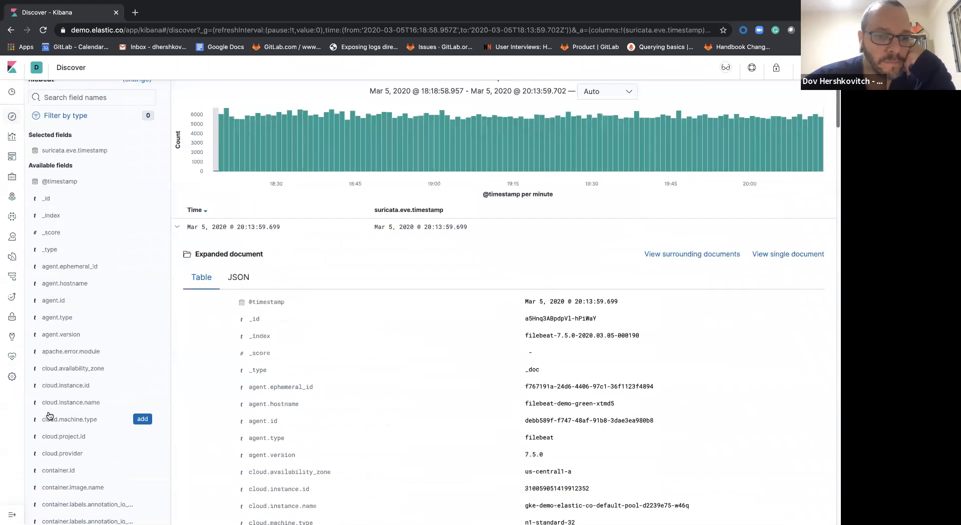
pyautogui.click(198, 283)
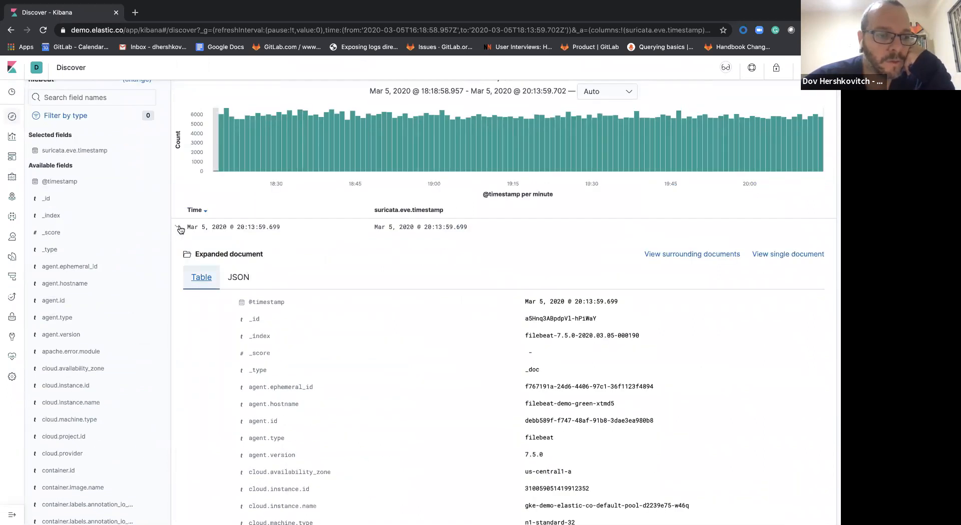
pyautogui.click(179, 228)
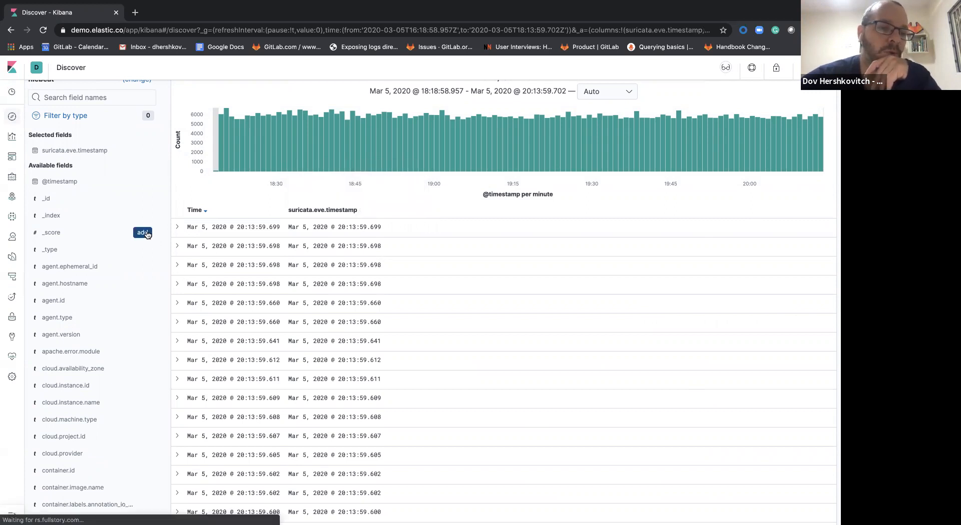
pyautogui.click(144, 233)
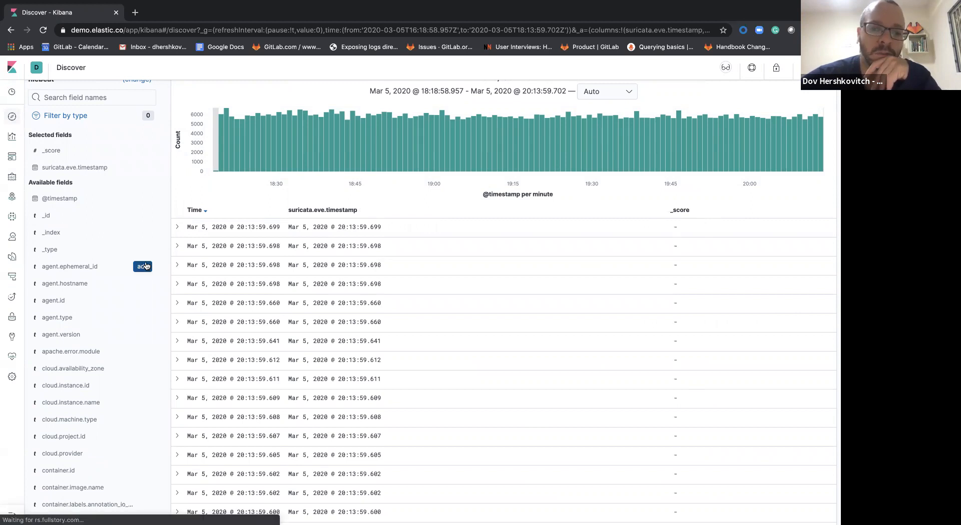
pyautogui.click(143, 266)
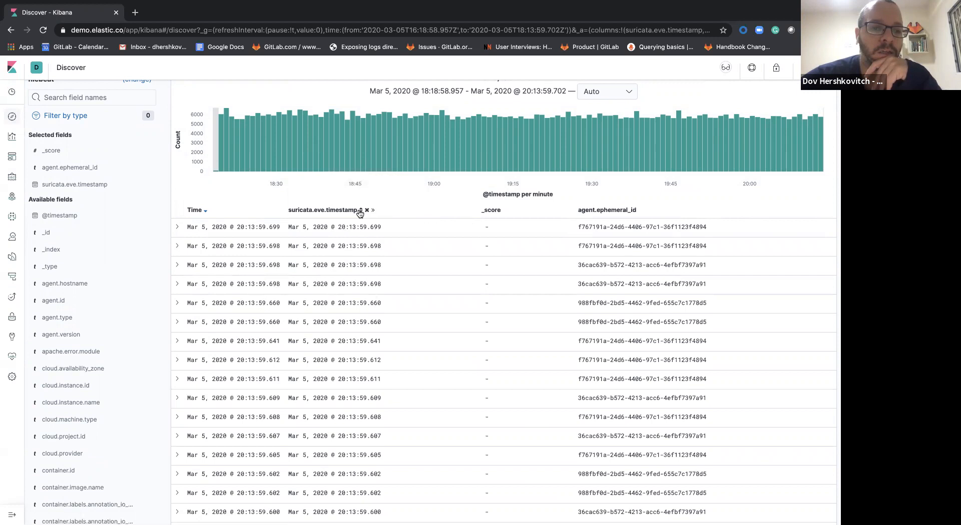
# Sort the results by suricata.eve.timestamp in descending order and by Time in ascending order
pyautogui.click(361, 210)
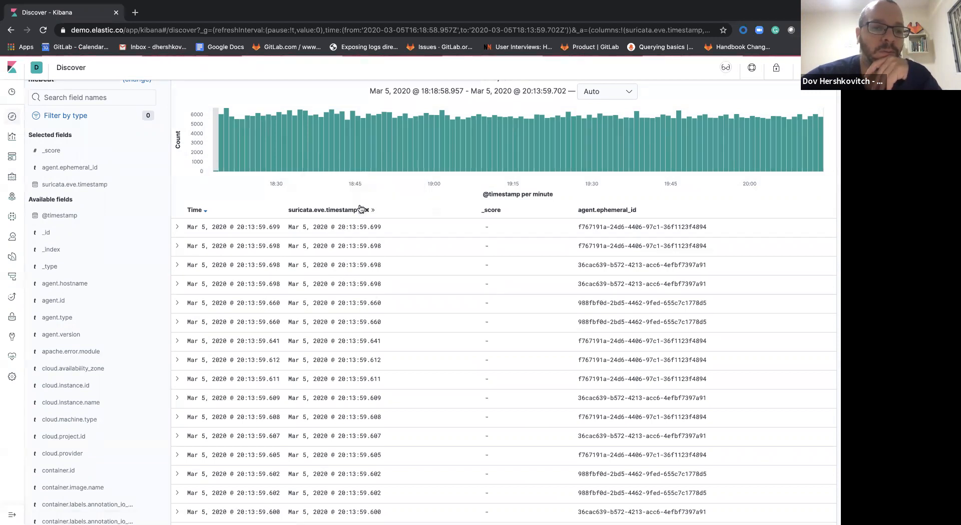
pyautogui.click(360, 210)
pyautogui.click(360, 210)
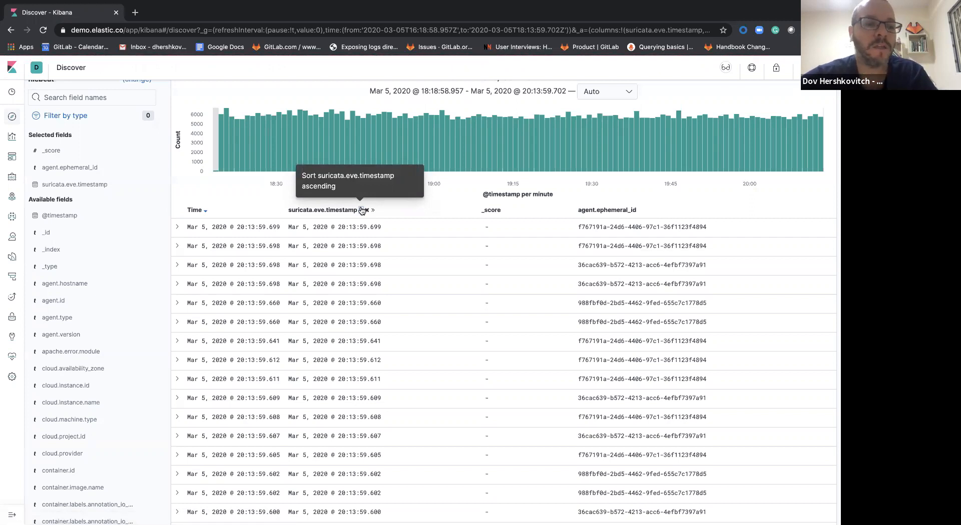
pyautogui.click(361, 210)
pyautogui.click(361, 210)
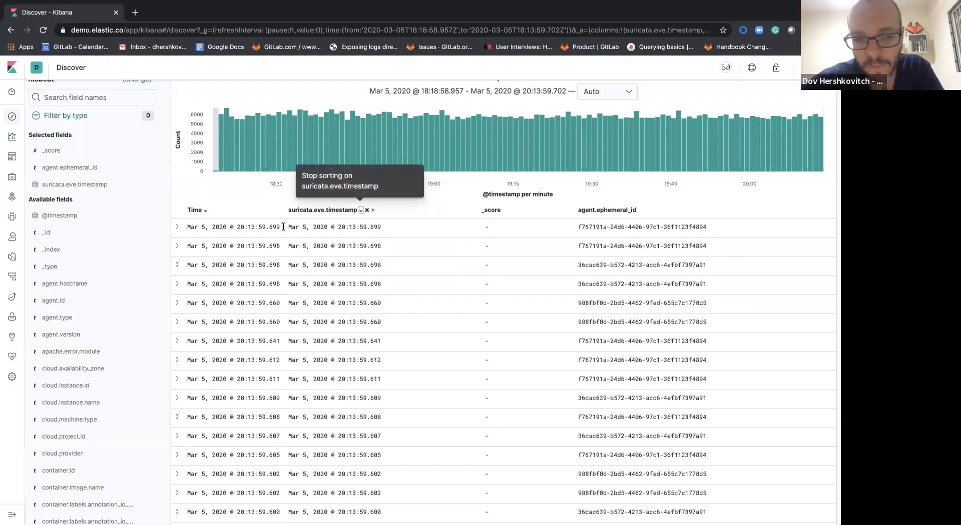
pyautogui.click(205, 210)
pyautogui.click(205, 211)
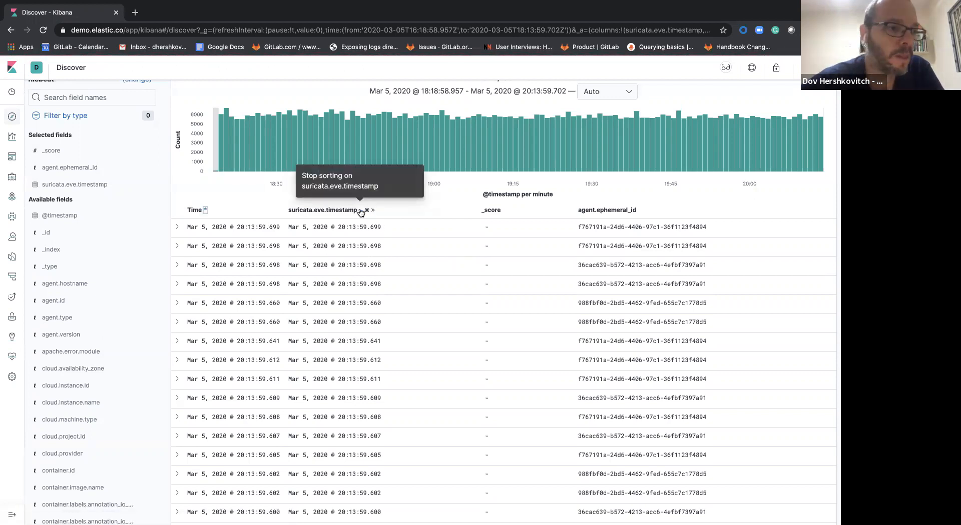
pyautogui.scroll(2, 132, 240)
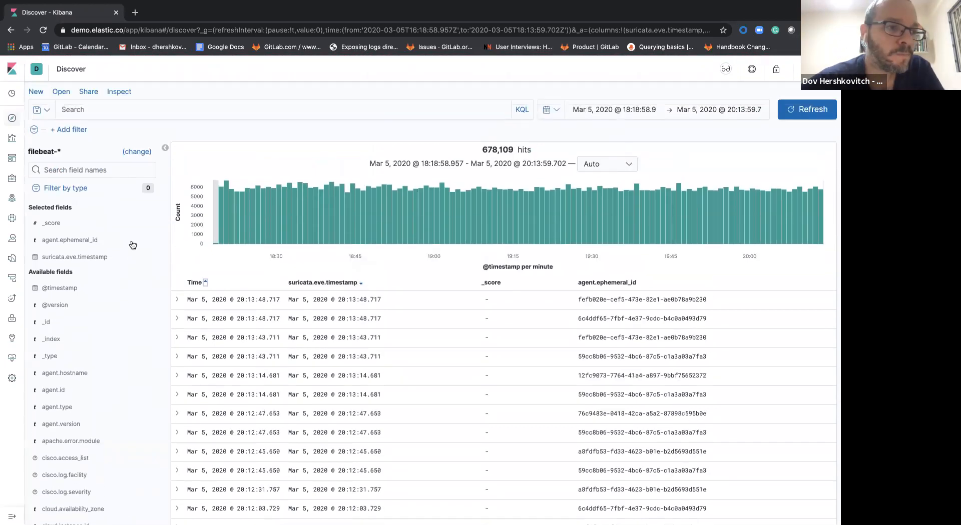
# Search the filebeat logs for aws
pyautogui.click(104, 106)
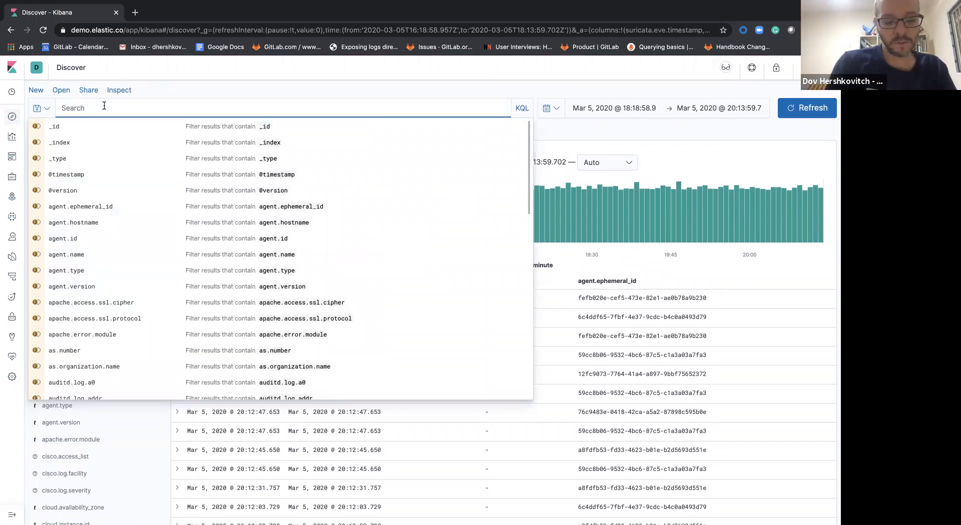
pyautogui.write('aws')
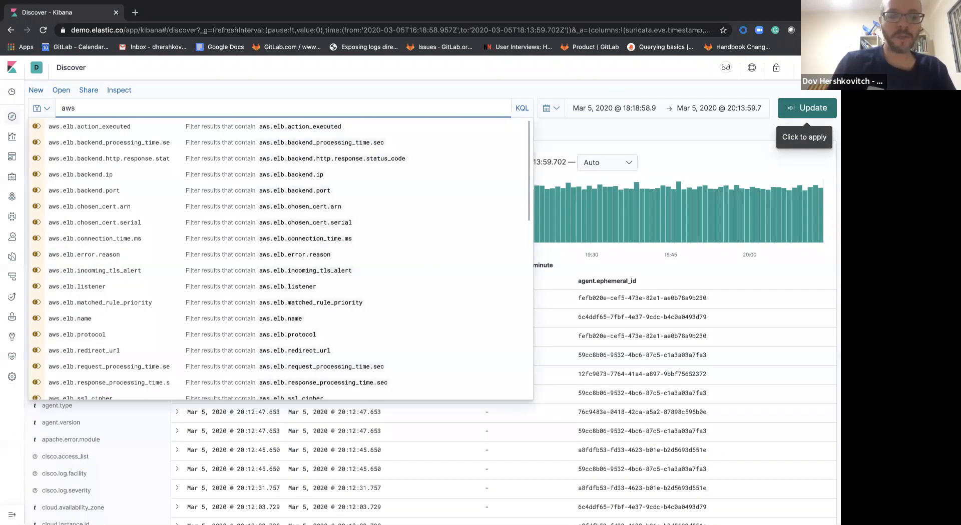
pyautogui.press('Return')
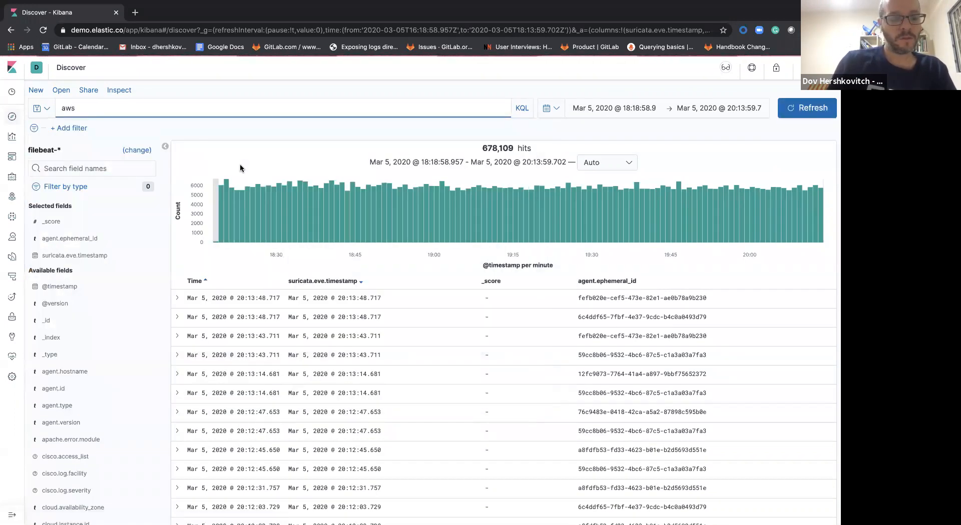
# Try to set the end of the time range to now and refresh the aws search
pyautogui.click(680, 107)
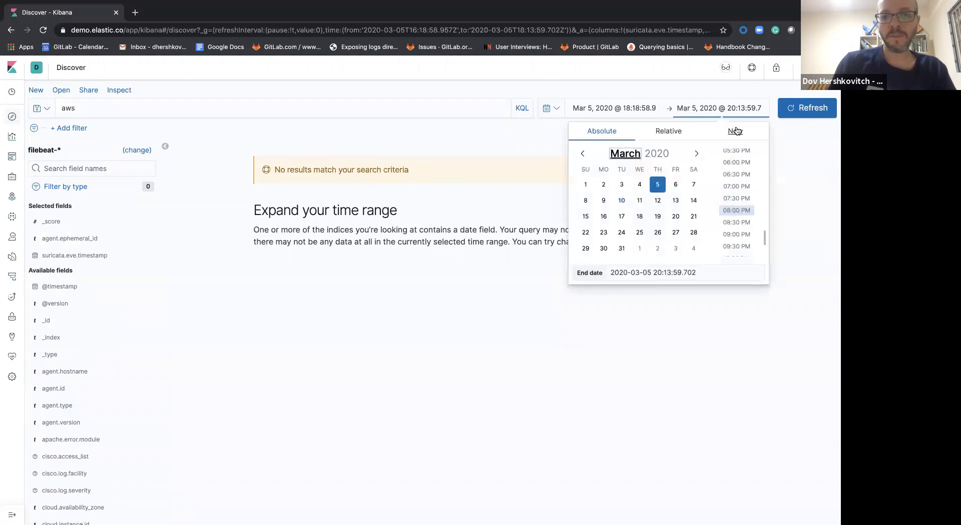
pyautogui.click(735, 131)
pyautogui.click(800, 109)
# Replace the search query with GCP and run the search
pyautogui.doubleClick(68, 108)
pyautogui.write('GCP')
pyautogui.press('Escape')
pyautogui.press('Return')
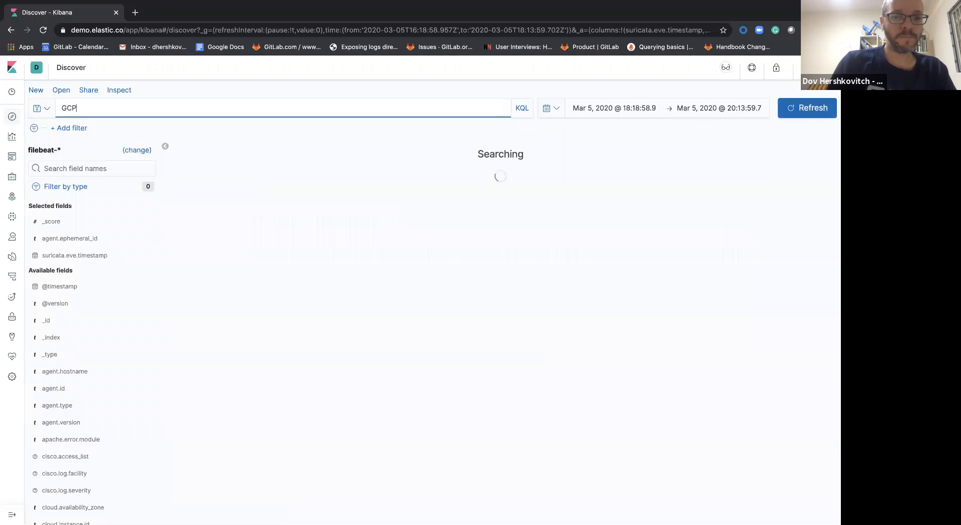
# Set the end of the time range to now and apply the change to the search
pyautogui.click(718, 108)
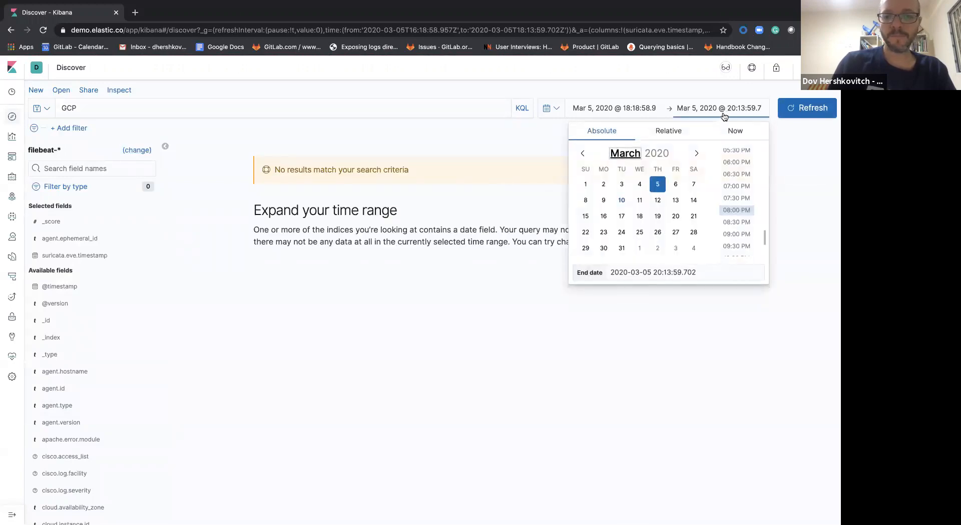
pyautogui.click(735, 129)
pyautogui.click(674, 188)
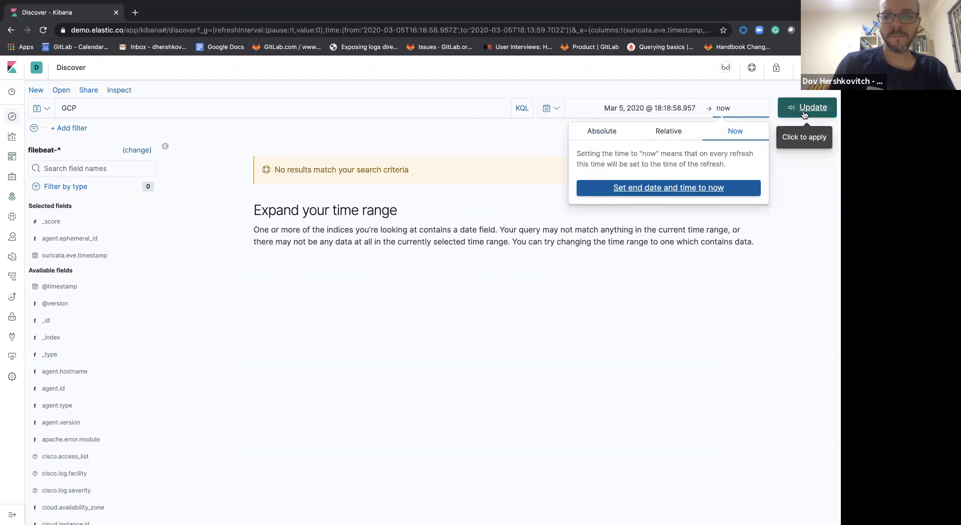
pyautogui.click(804, 112)
# Replace the search query with error and run the search over the extended time range
pyautogui.doubleClick(68, 109)
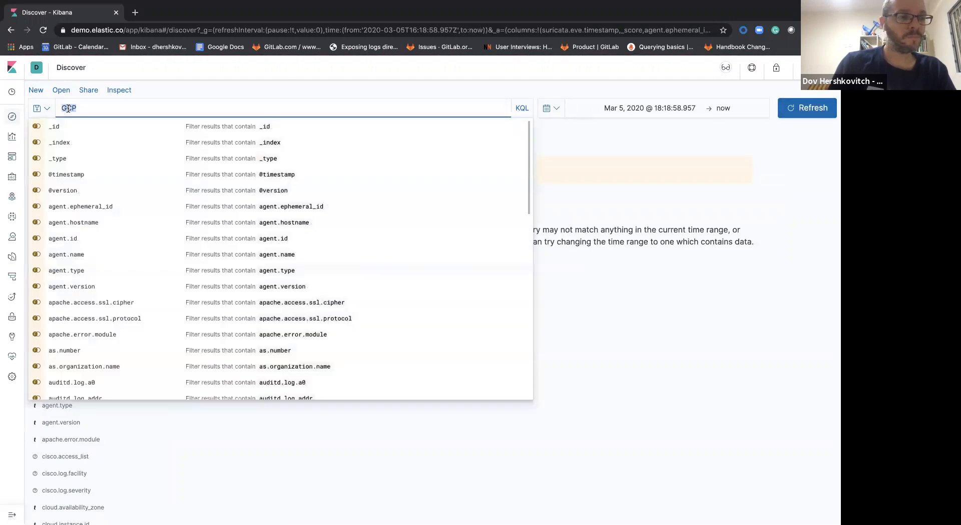
pyautogui.press('BackSpace')
pyautogui.write('error')
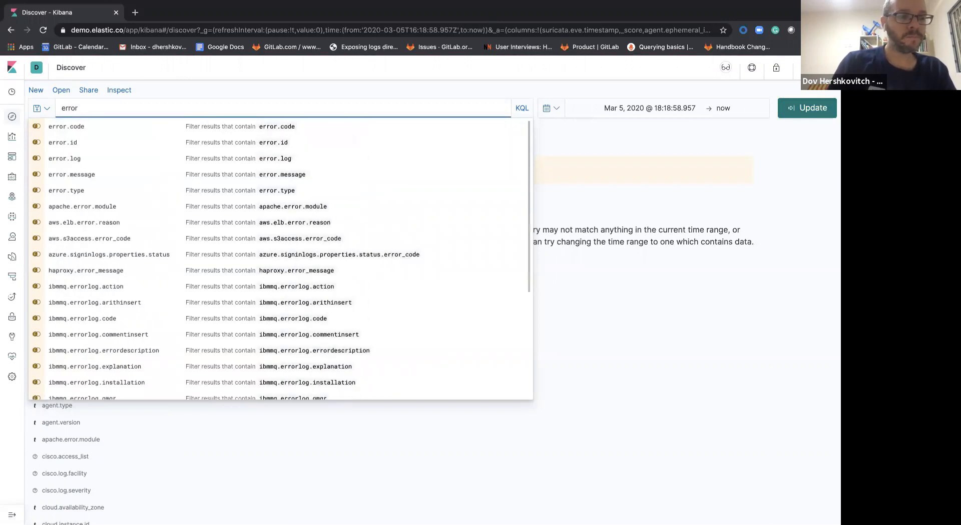
pyautogui.press('Return')
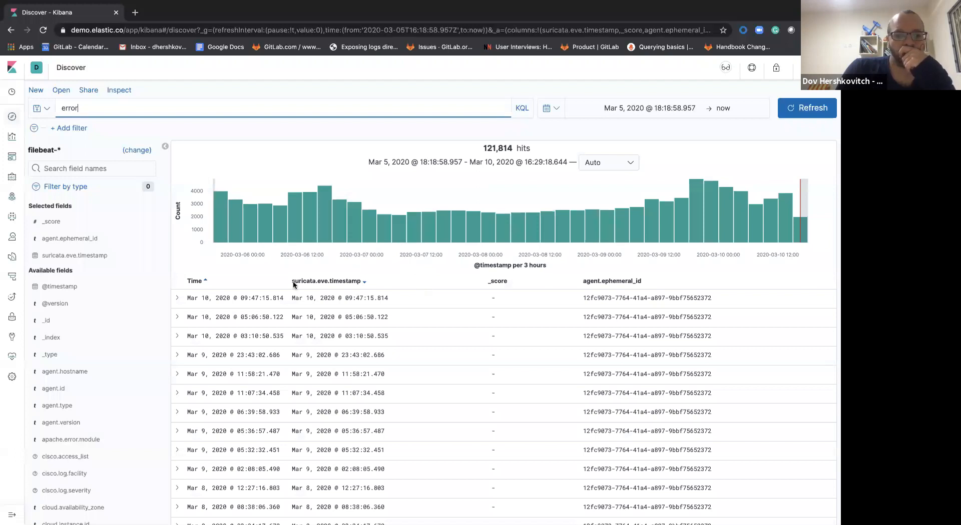
# Examine the first error result's document fields down to its message, and collapse the entry again
pyautogui.click(178, 301)
pyautogui.scroll(-5, 383, 292)
pyautogui.scroll(-8, 384, 292)
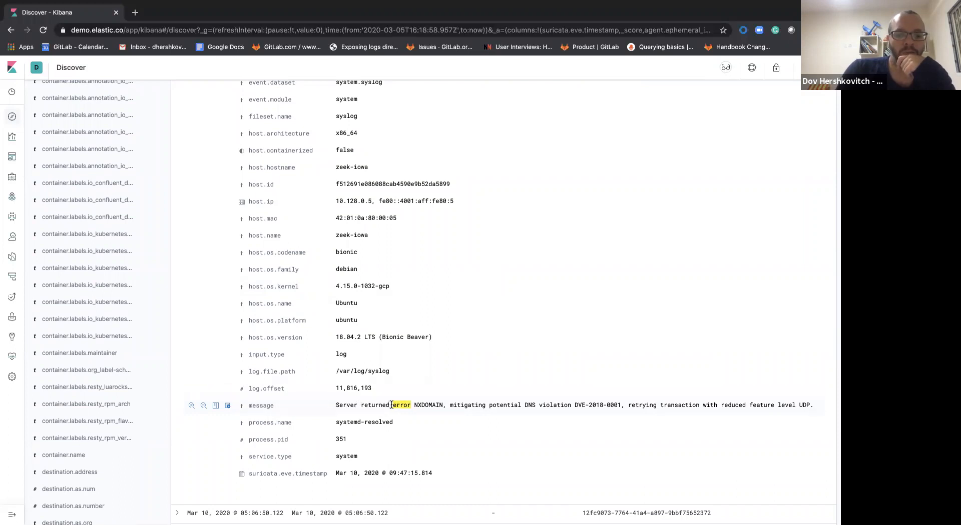
pyautogui.scroll(10, 392, 406)
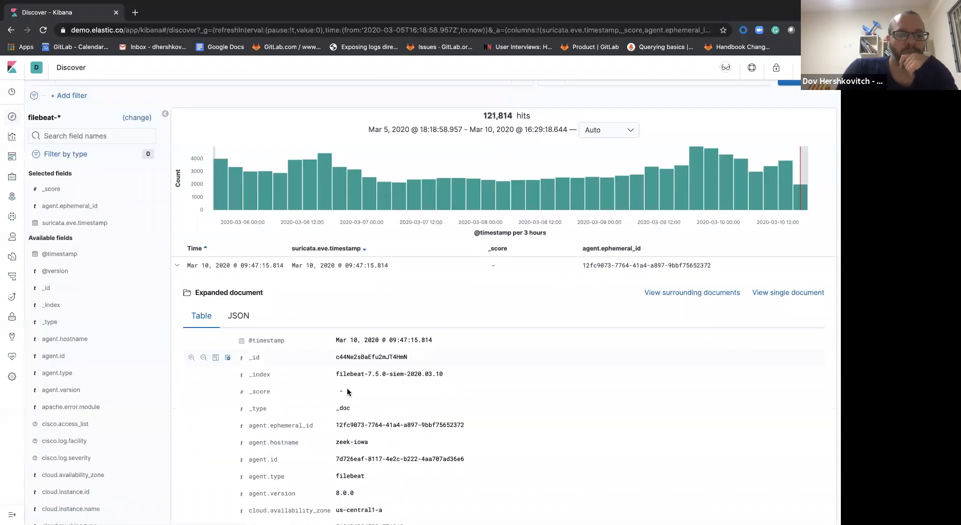
pyautogui.click(177, 257)
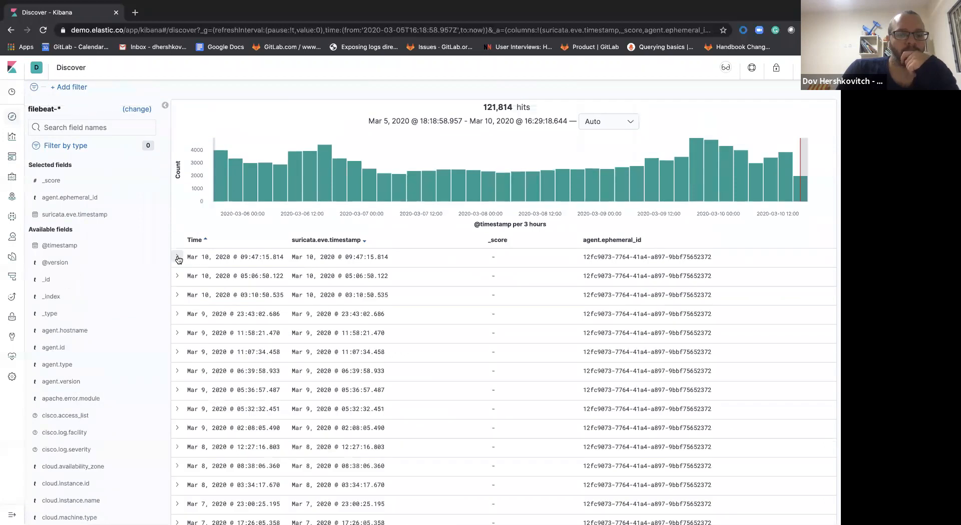
pyautogui.click(178, 257)
pyautogui.click(178, 258)
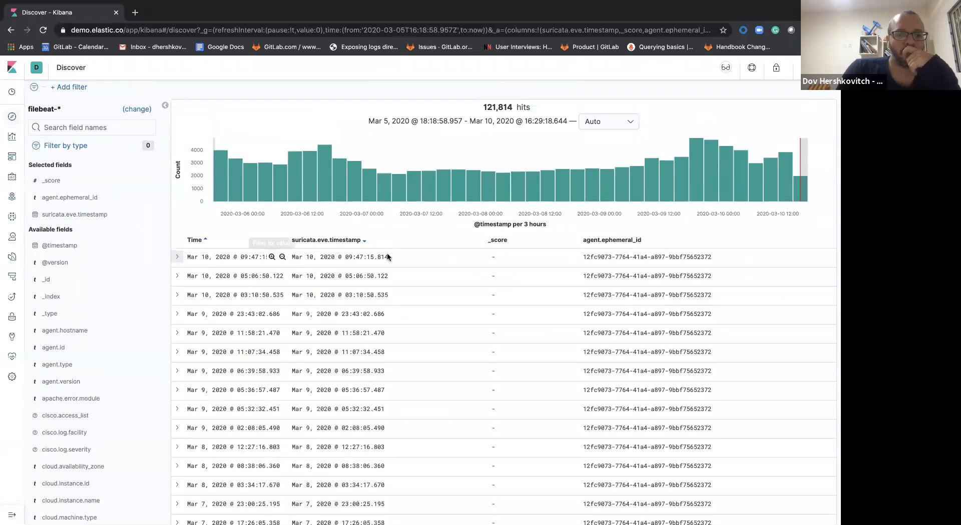
# Remove the suricata.eve.timestamp column from the results table
pyautogui.click(372, 241)
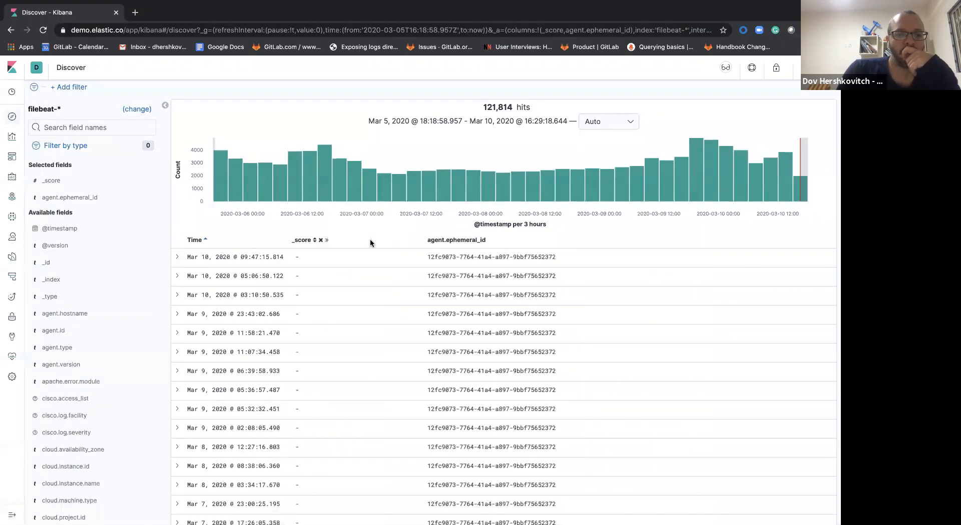
pyautogui.scroll(2, 356, 272)
# Clear the error query from the search bar
pyautogui.click(75, 110)
pyautogui.write('error')
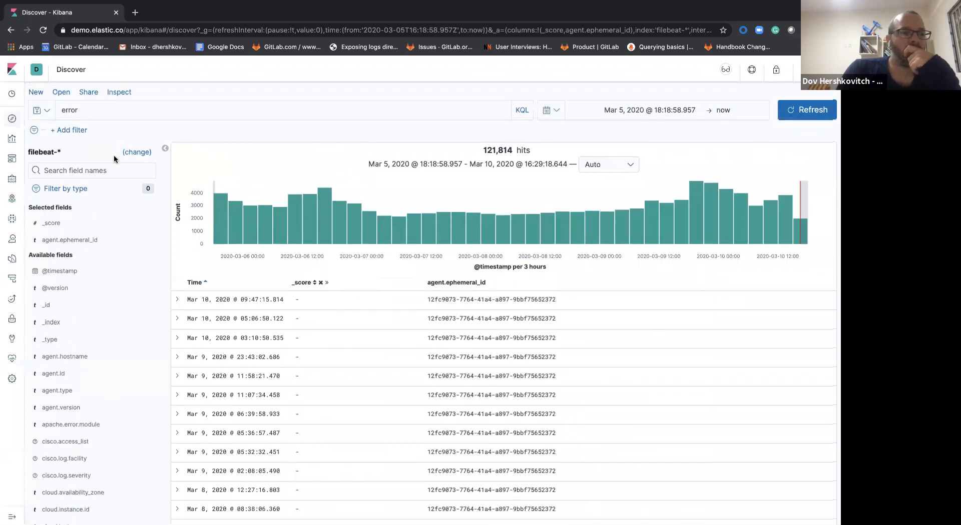
pyautogui.doubleClick(75, 109)
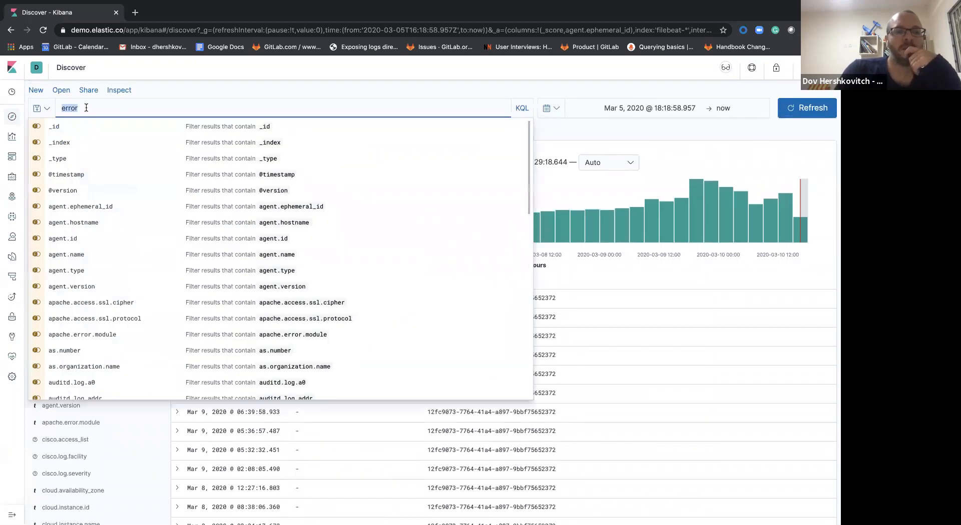
pyautogui.press('BackSpace')
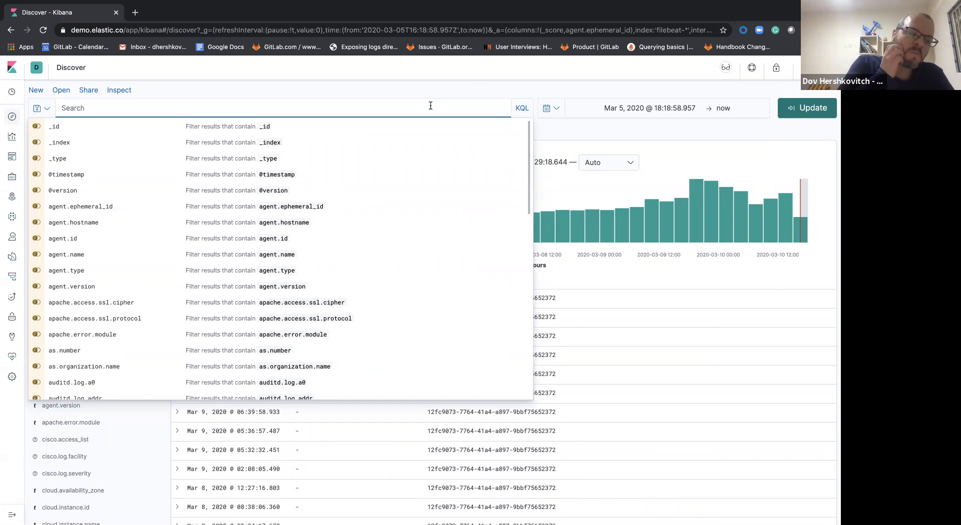
# Browse the field names suggested for an empty search query
pyautogui.press('Down')
pyautogui.press('Down')
pyautogui.press('Down')
pyautogui.press('Down')
pyautogui.press('Down')
pyautogui.press('Down')
pyautogui.press('Down')
pyautogui.press('Down')
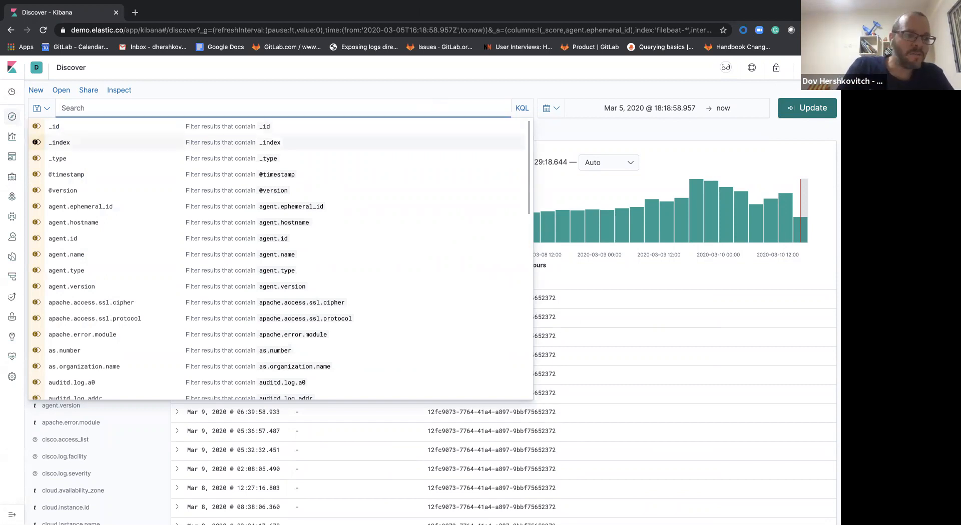
# Start a KQL query by searching for "kub" and choosing the suggested field kubernetes.container.name
pyautogui.write('k')
pyautogui.write('8')
pyautogui.press('BackSpace')
pyautogui.press('BackSpace')
pyautogui.write('ku')
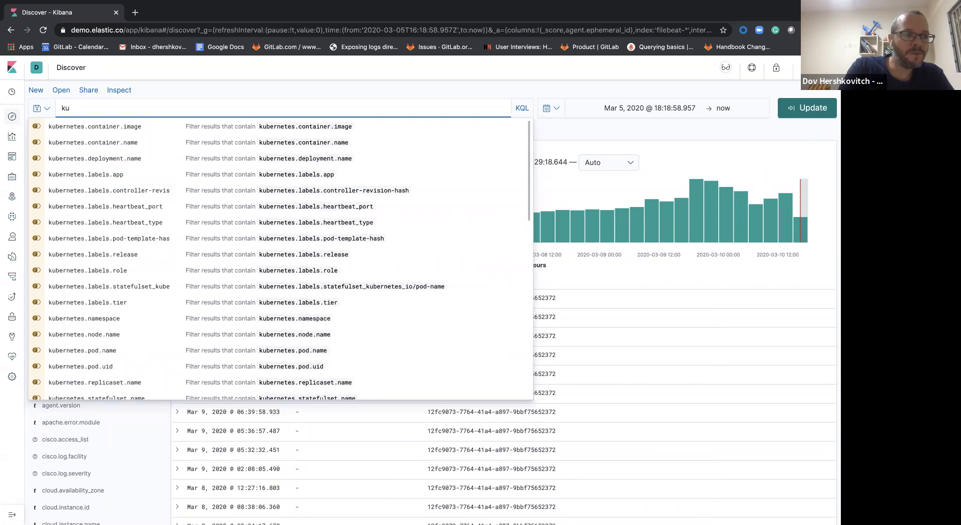
pyautogui.write('b')
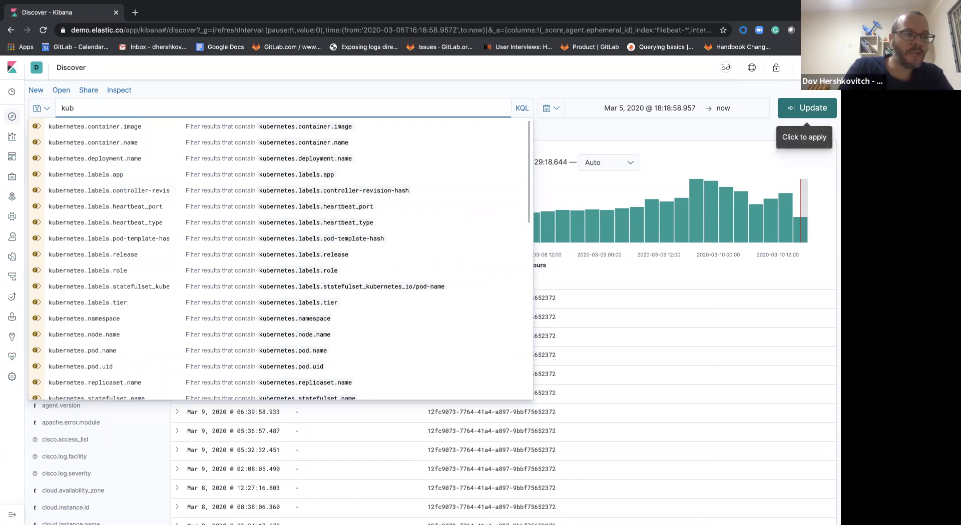
pyautogui.press('Down')
pyautogui.press('Down')
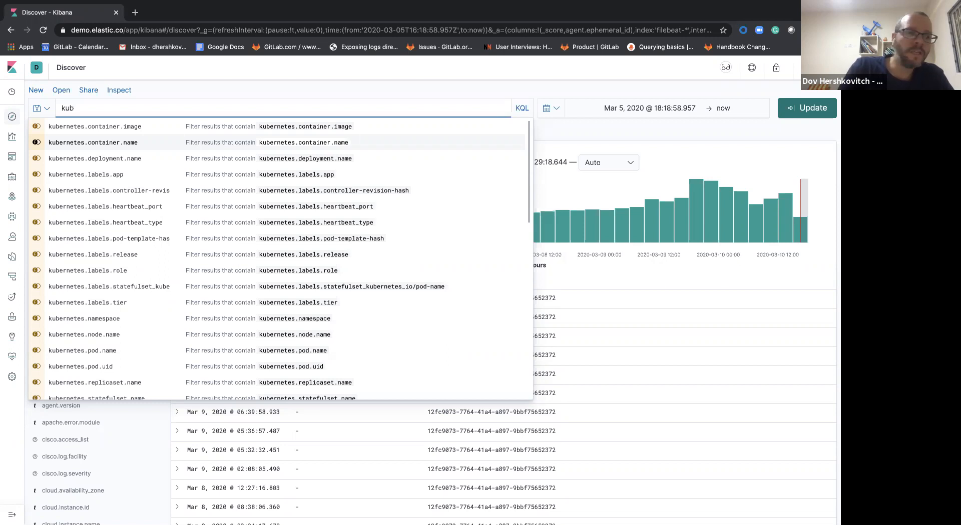
pyautogui.press('Return')
# Complete the query with the equals operator and the suggested value "mongo"
pyautogui.press('Down')
pyautogui.press('Down')
pyautogui.press('Down')
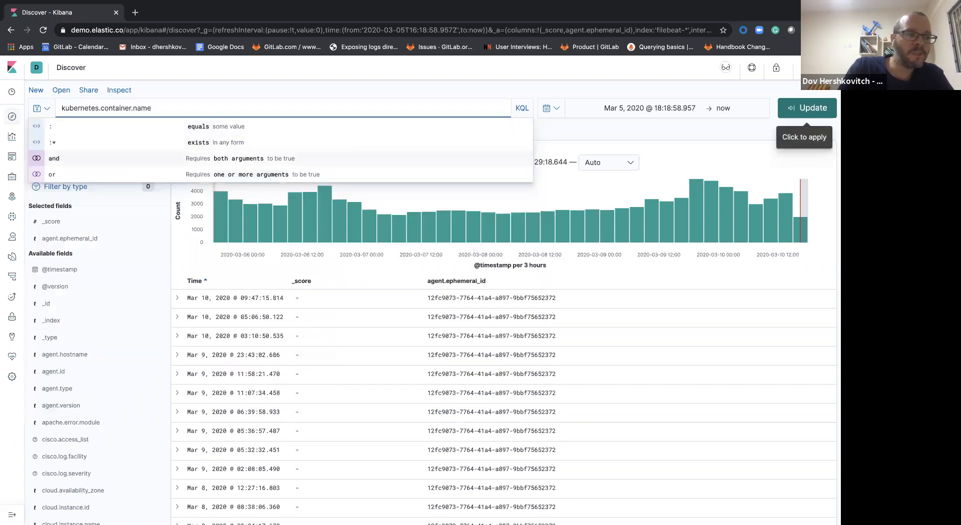
pyautogui.press('Up')
pyautogui.press('Up')
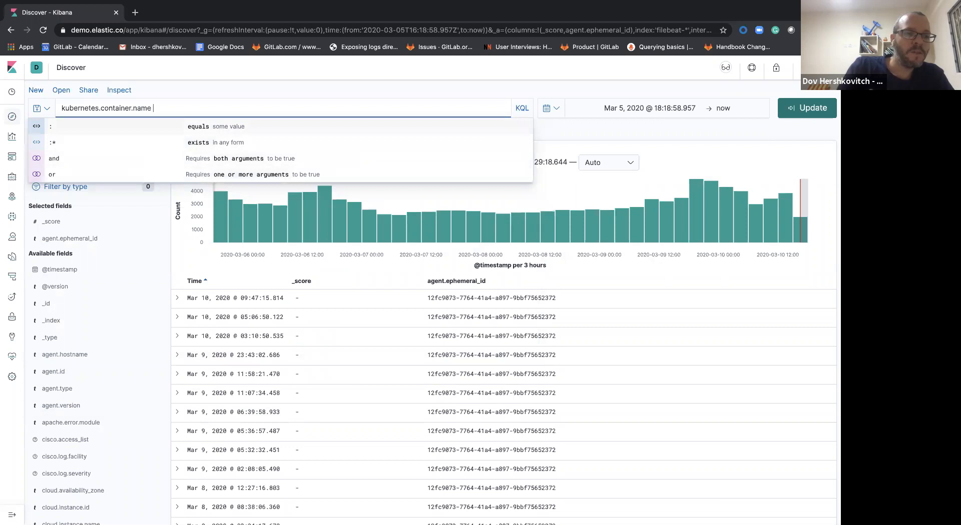
pyautogui.press('Return')
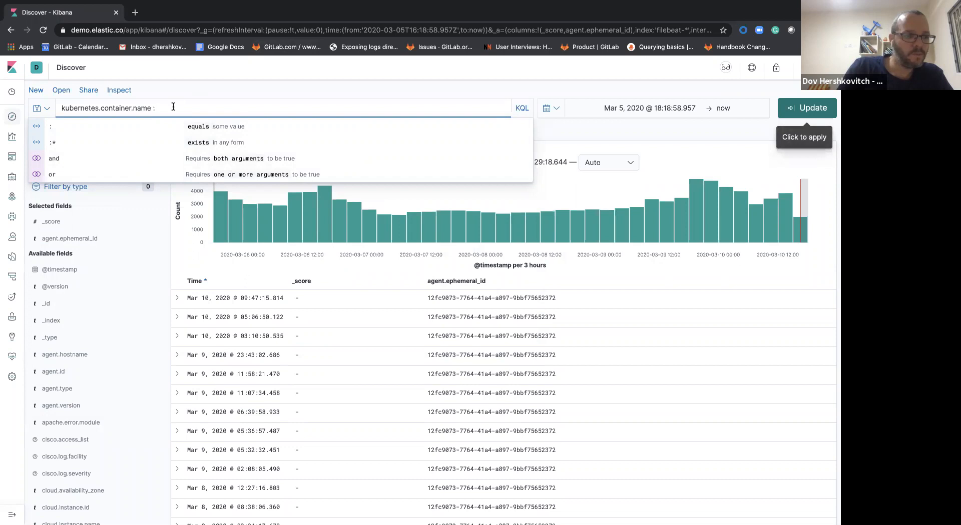
pyautogui.click(197, 130)
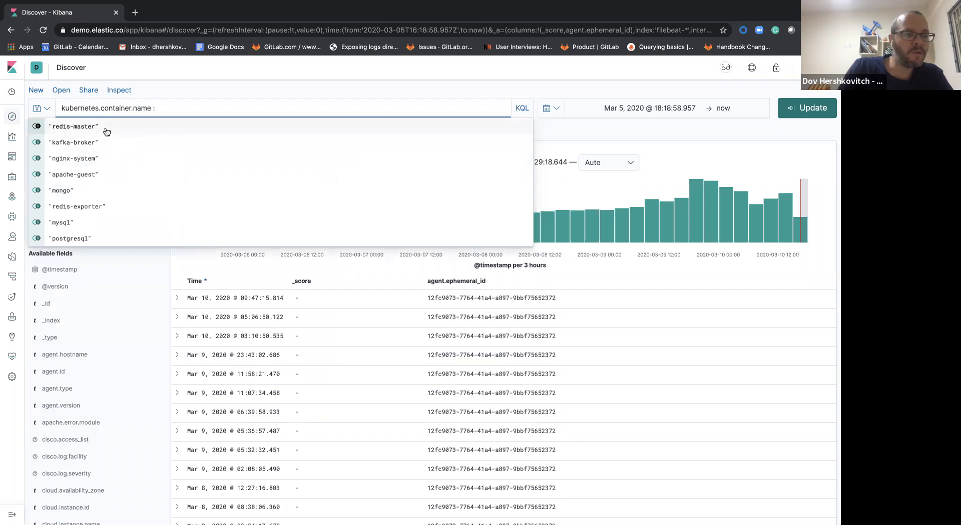
pyautogui.click(83, 191)
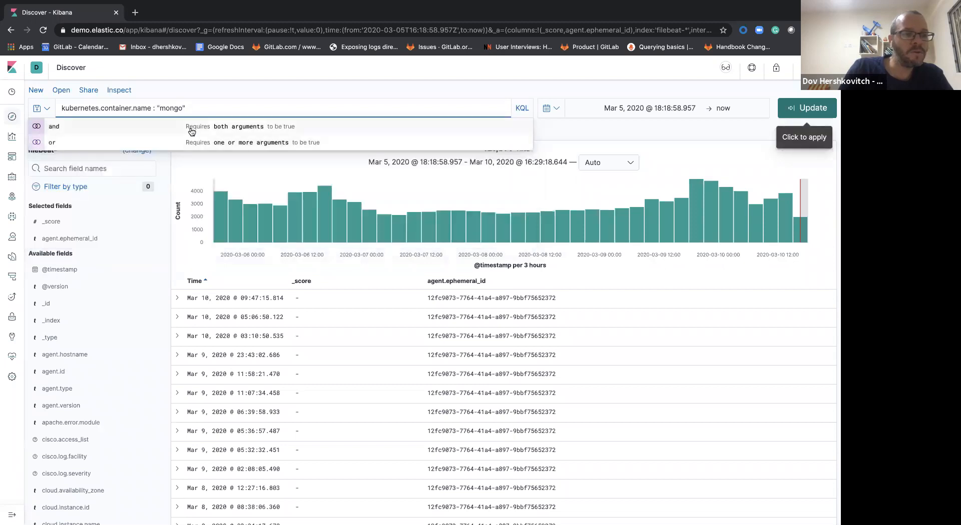
pyautogui.click(192, 130)
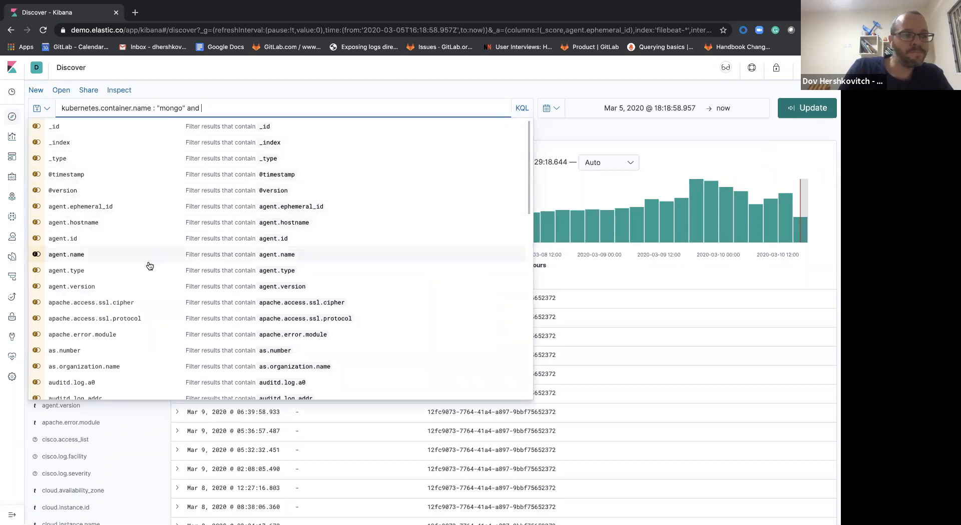
pyautogui.scroll(-3, 148, 281)
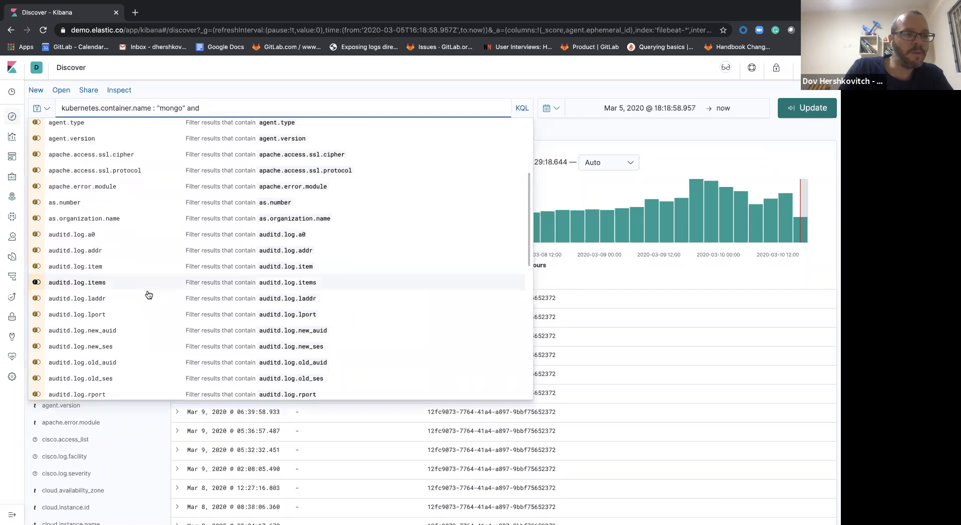
pyautogui.press('BackSpace')
pyautogui.press('BackSpace')
pyautogui.press('BackSpace')
pyautogui.press('BackSpace')
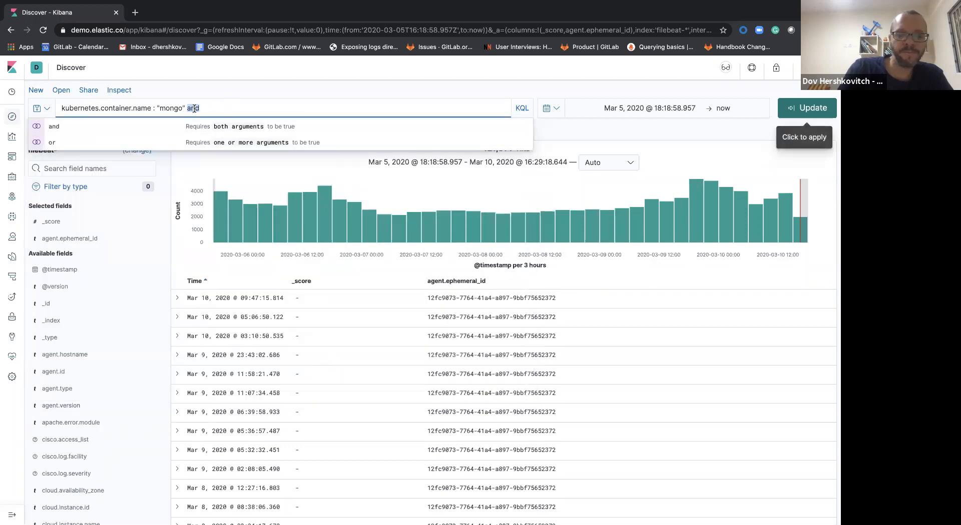
# Run the kubernetes.container.name : "mongo" query and remove the agent.ephemeral_id column from the results table
pyautogui.press('Return')
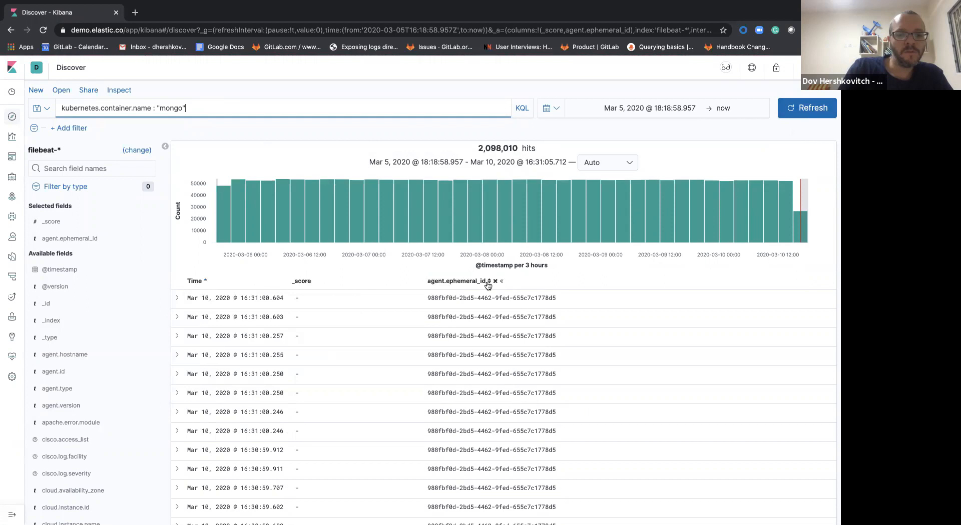
pyautogui.click(495, 282)
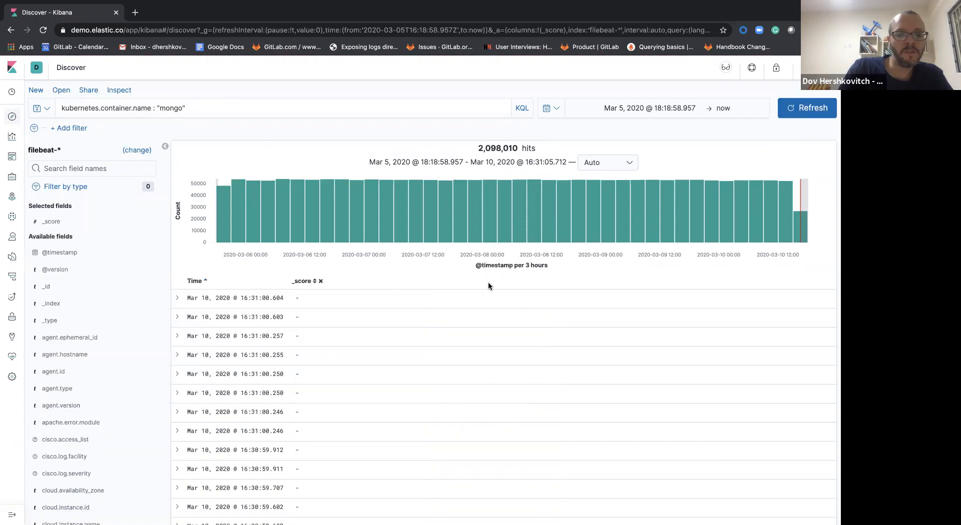
# Expand the first mongo result and examine its document fields, including event.dataset, event.module, kubernetes.container.name and message
pyautogui.click(177, 298)
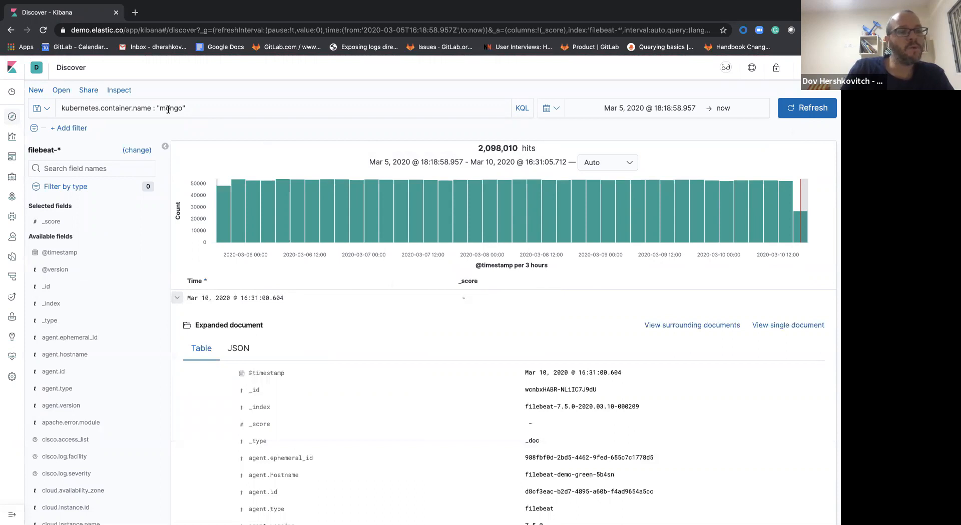
pyautogui.scroll(-5, 300, 195)
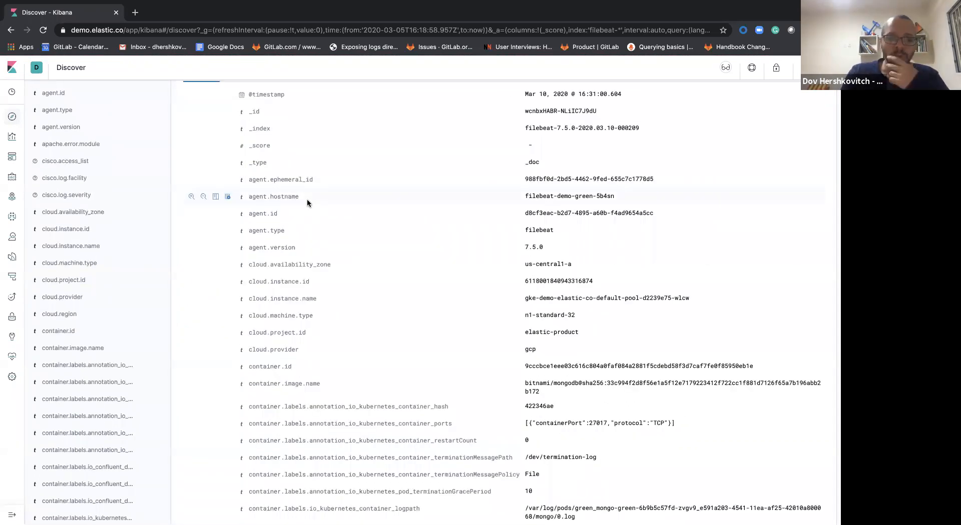
pyautogui.scroll(-5, 307, 202)
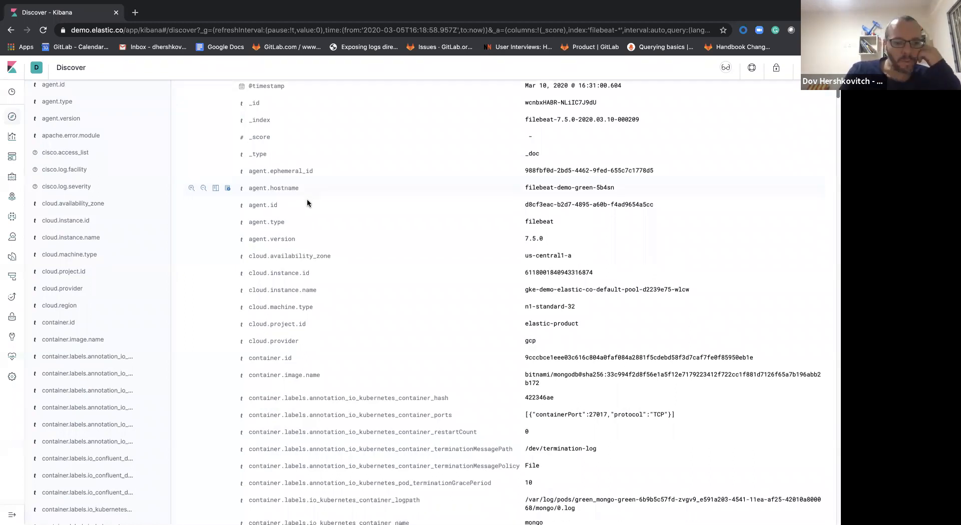
pyautogui.scroll(-2, 307, 202)
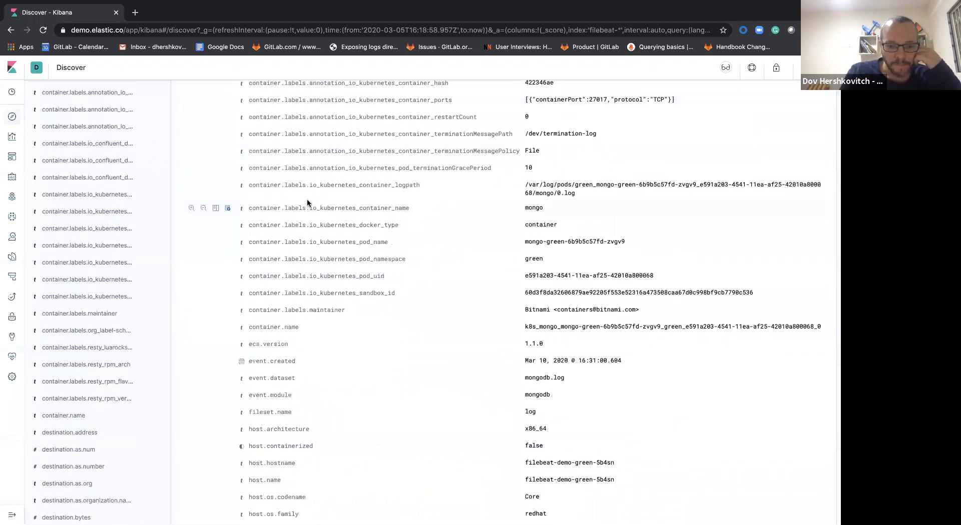
pyautogui.doubleClick(537, 377)
pyautogui.doubleClick(537, 395)
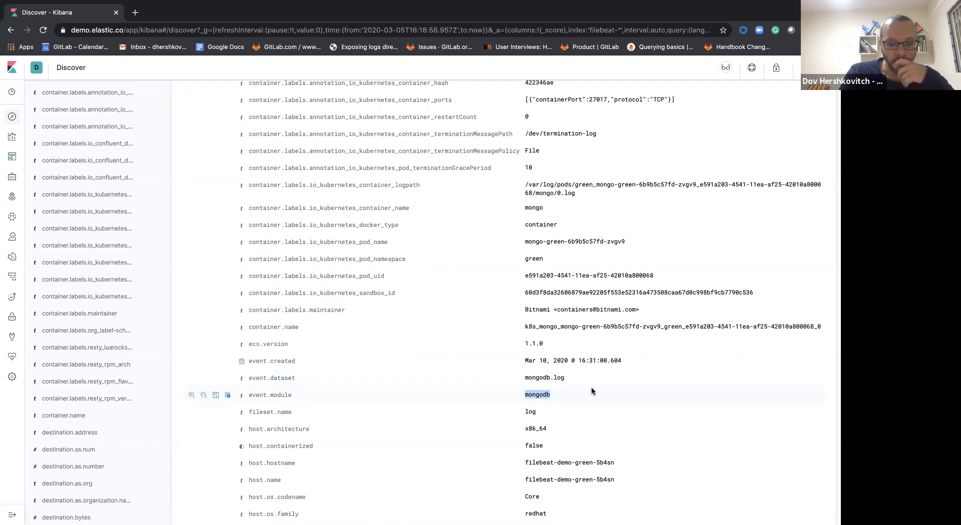
pyautogui.scroll(-5, 592, 392)
pyautogui.scroll(-4, 591, 391)
pyautogui.scroll(-6, 590, 386)
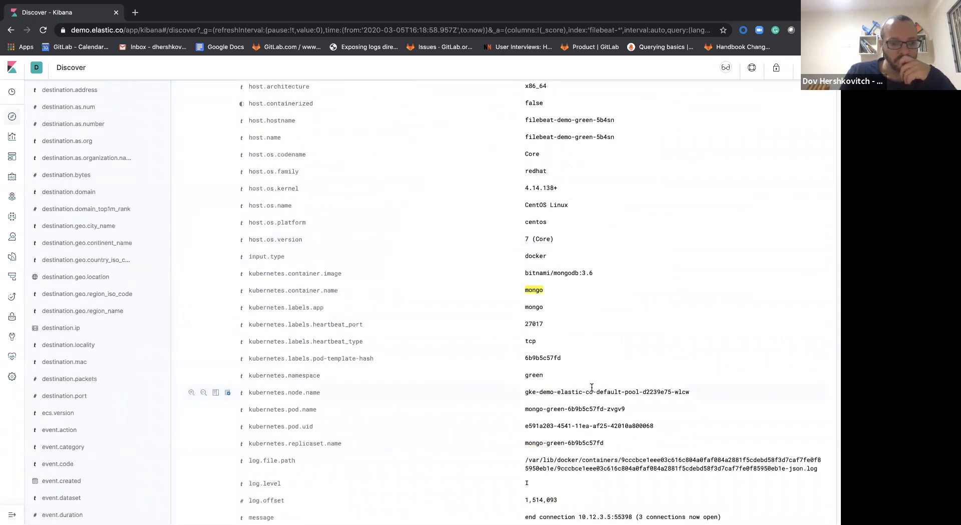
pyautogui.scroll(-10, 591, 387)
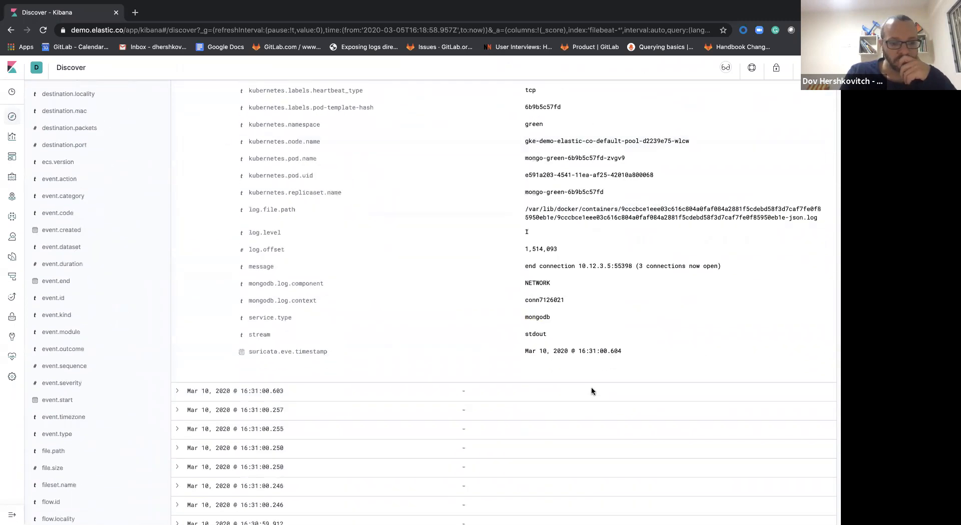
pyautogui.scroll(18, 590, 387)
pyautogui.scroll(15, 591, 387)
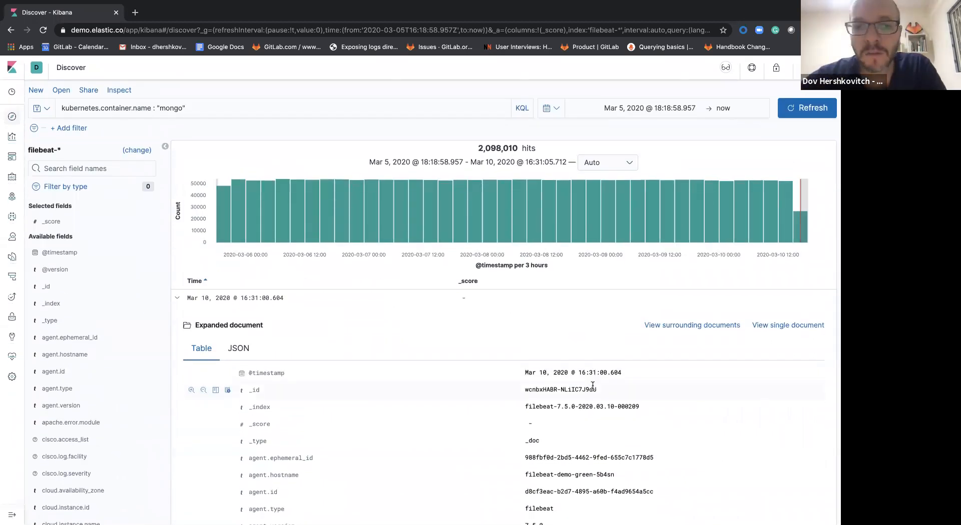
# Start automatic refresh every 11 seconds and set the time range to the last 15 minutes
pyautogui.click(557, 109)
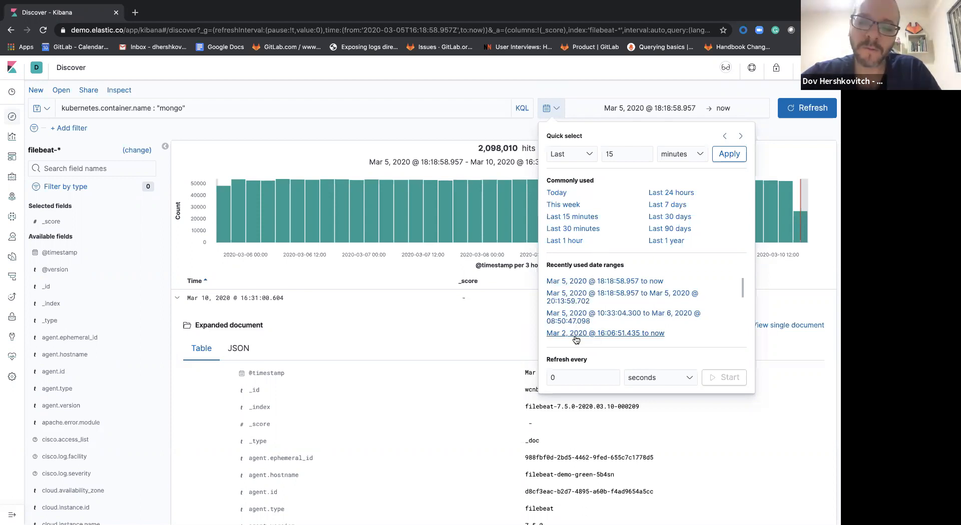
pyautogui.click(574, 378)
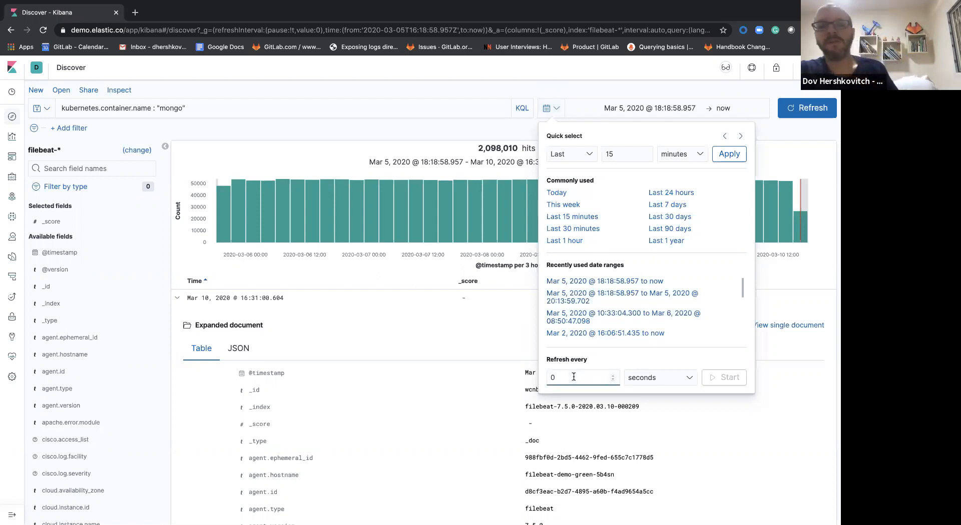
pyautogui.write('11')
pyautogui.click(725, 380)
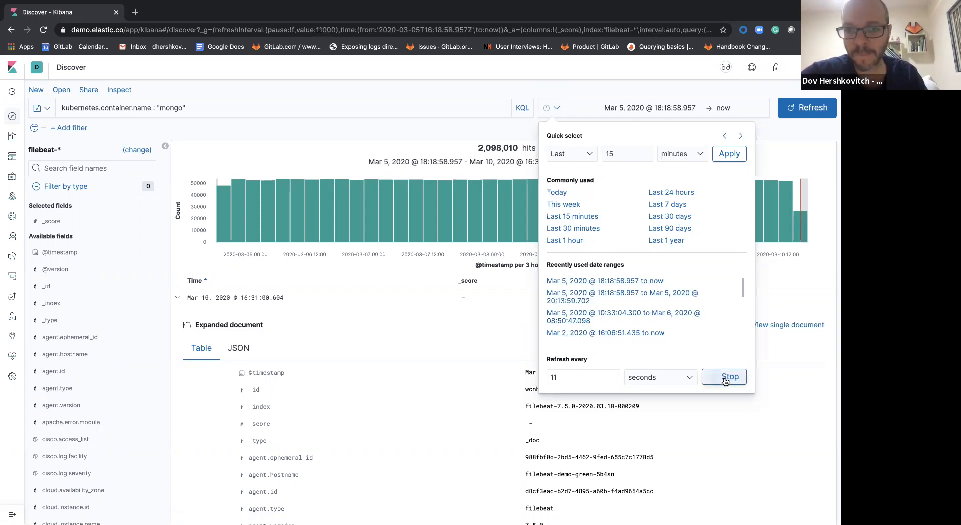
pyautogui.click(736, 155)
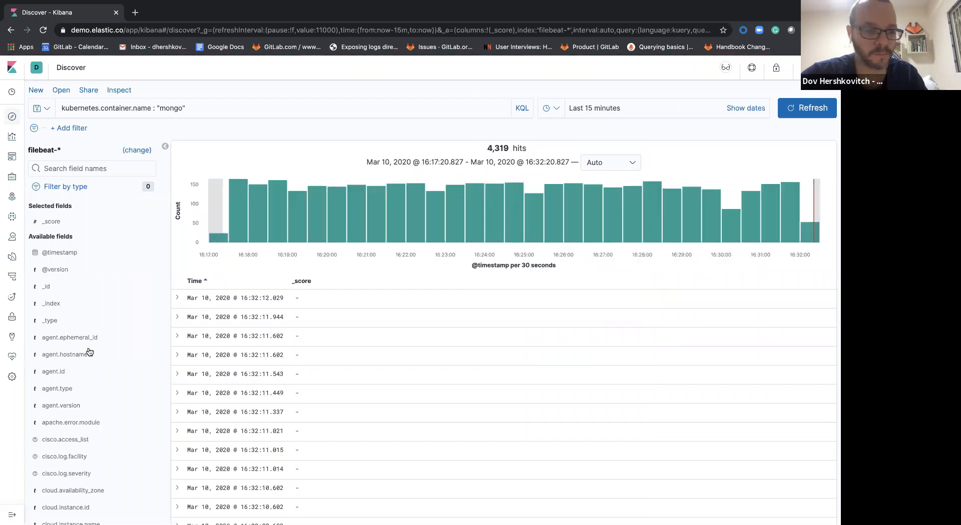
# Expand the newest mongo result and view its surrounding documents
pyautogui.scroll(-20, 75, 358)
pyautogui.scroll(20, 59, 364)
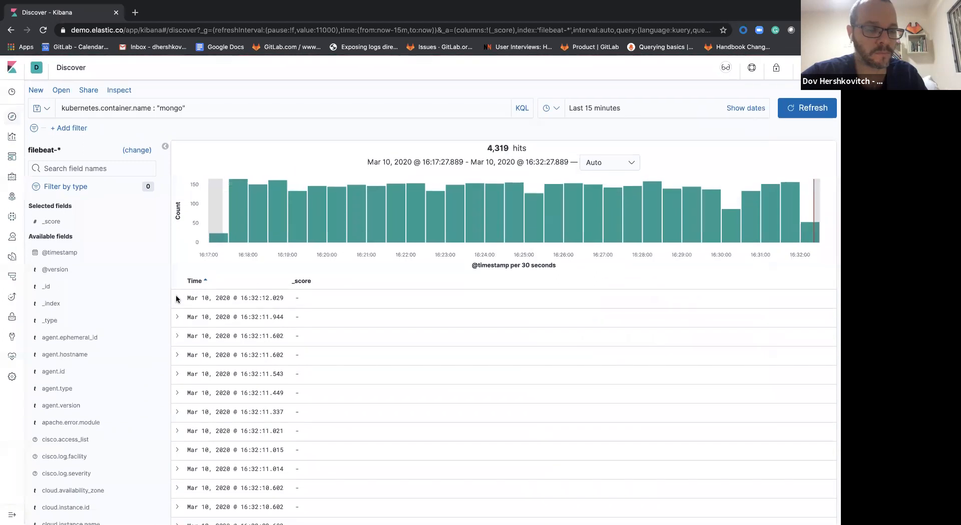
pyautogui.click(177, 299)
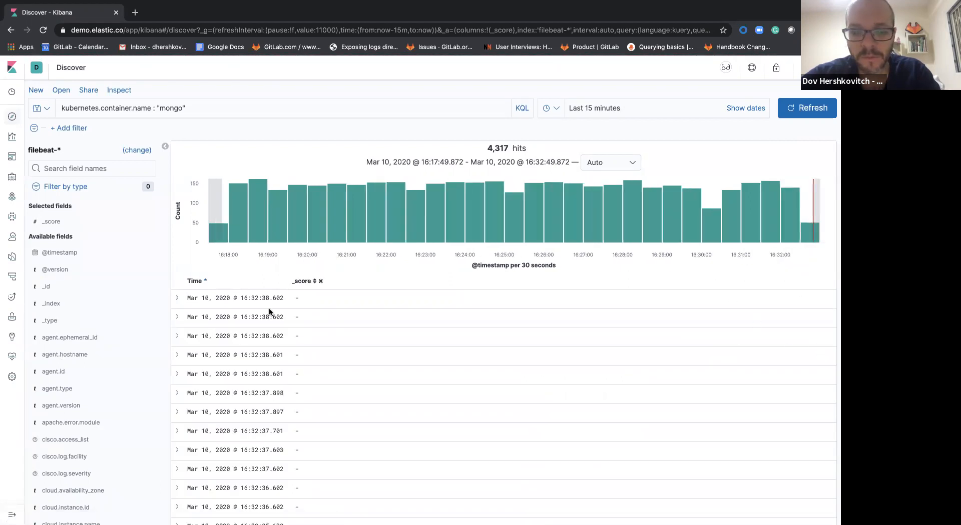
pyautogui.click(178, 299)
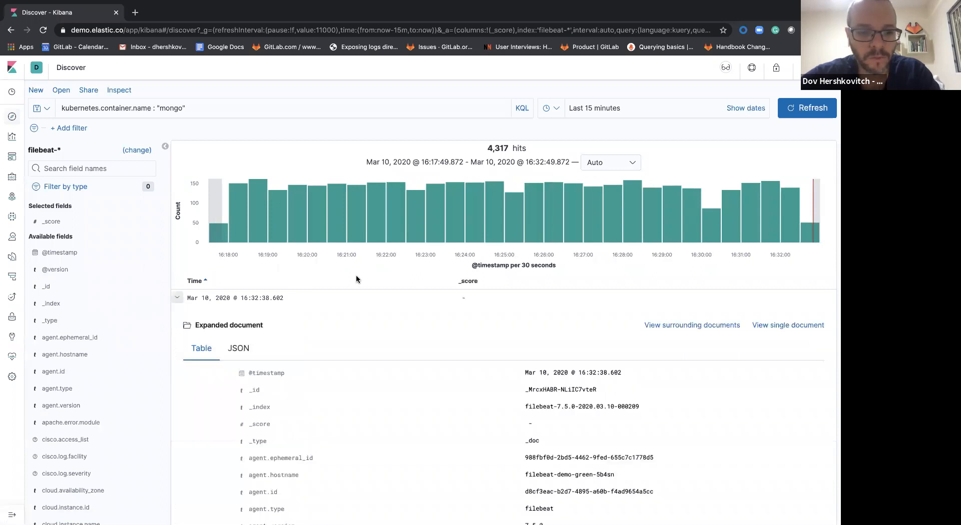
pyautogui.click(714, 328)
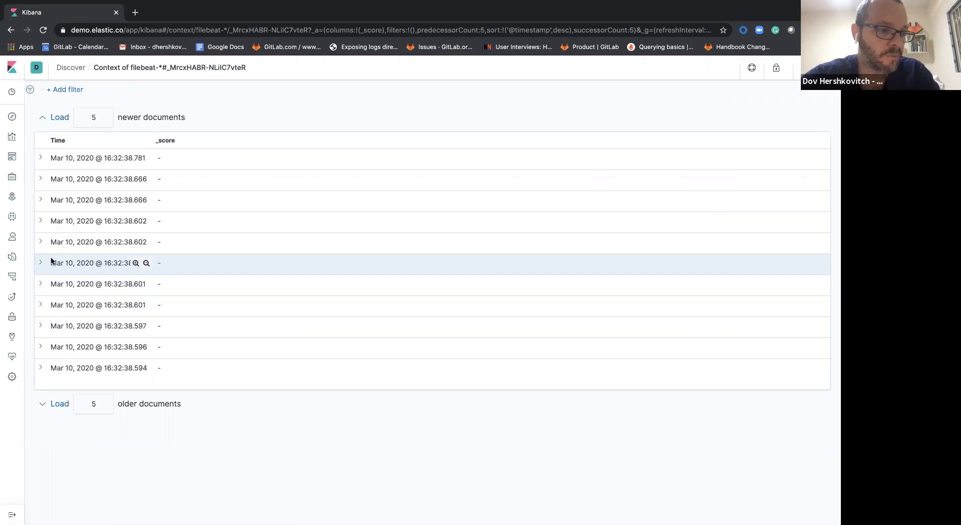
# Inspect the document directly above the highlighted entry, collapse it and return to Discover
pyautogui.click(41, 243)
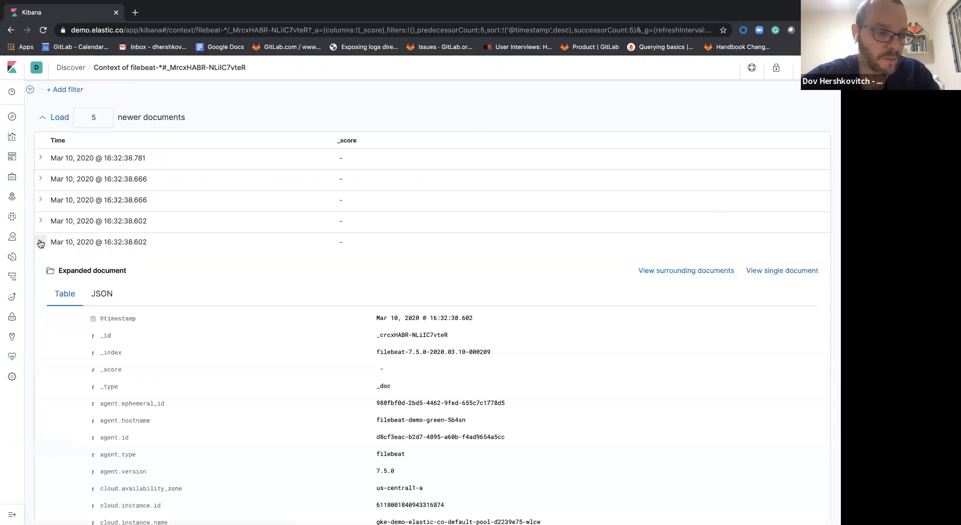
pyautogui.click(40, 244)
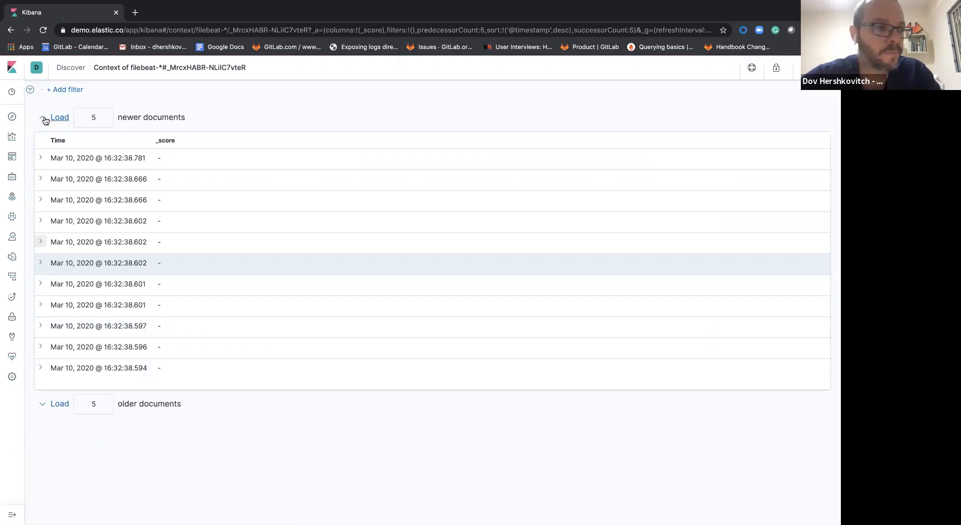
pyautogui.click(73, 68)
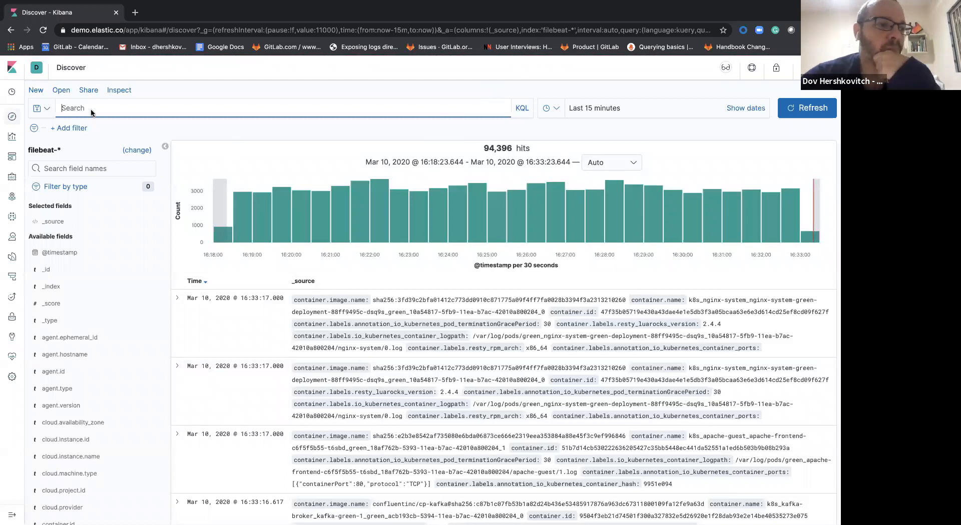
# Check the saved queries and the field suggestions for the empty search, and close both lists
pyautogui.click(43, 111)
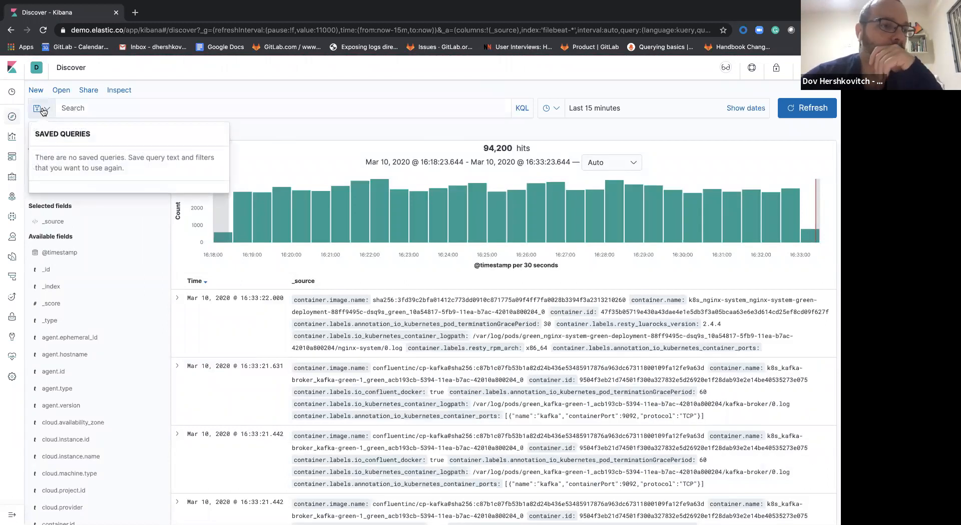
pyautogui.click(44, 111)
pyautogui.click(91, 103)
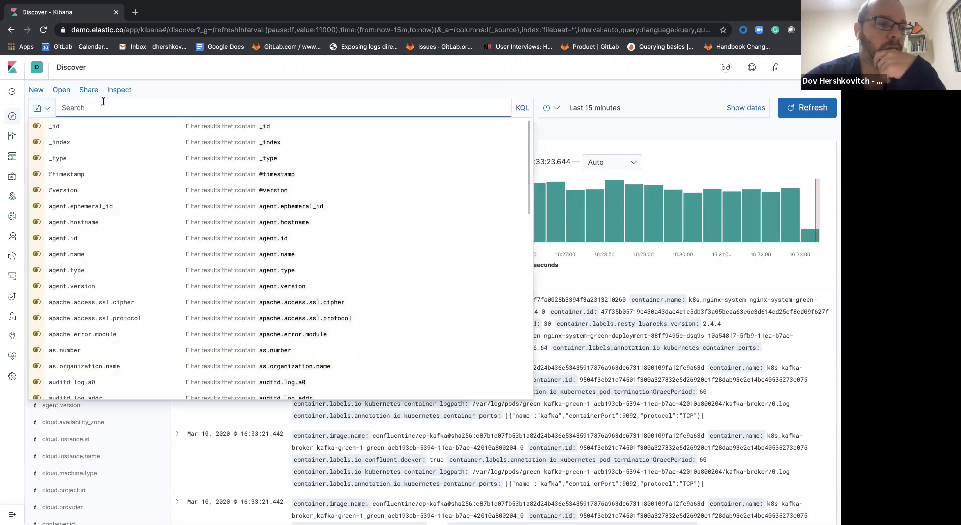
pyautogui.click(170, 74)
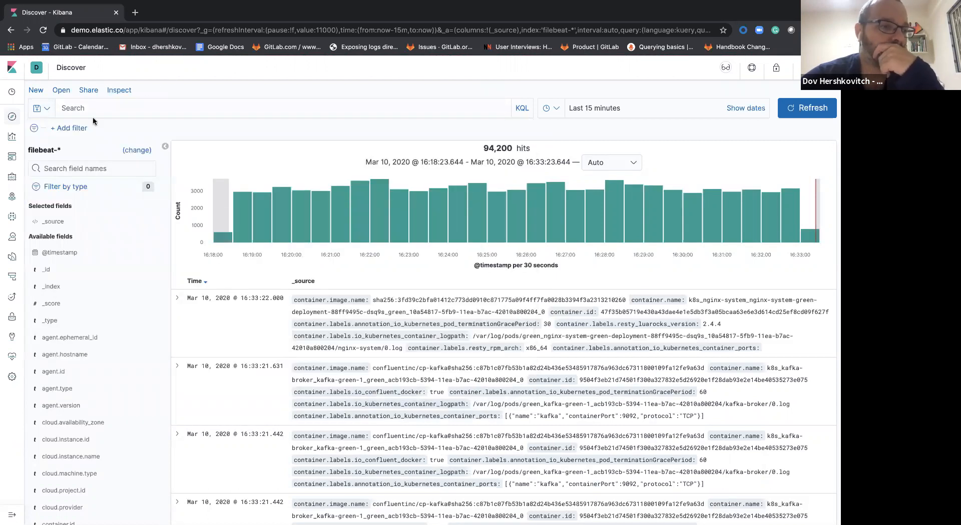
# Start a new filter and look through its list of available fields
pyautogui.click(70, 129)
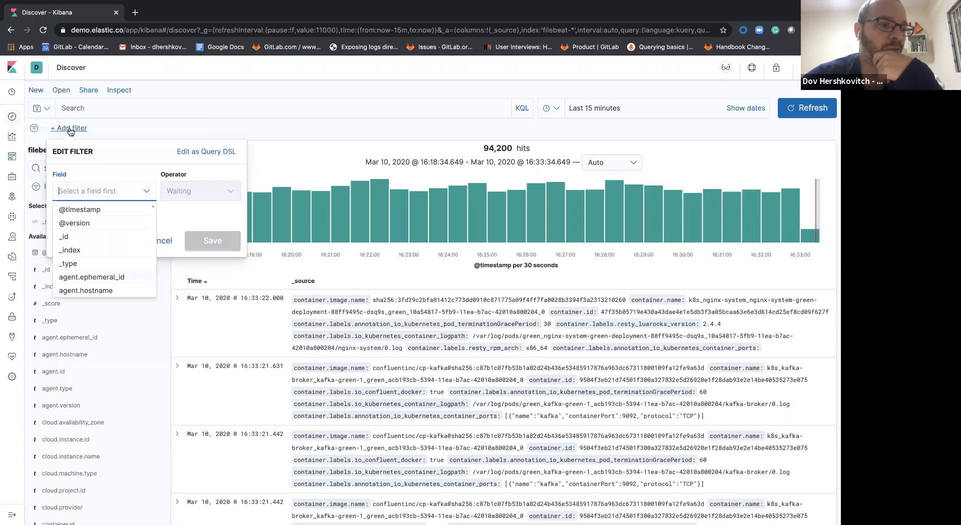
pyautogui.scroll(-3, 109, 233)
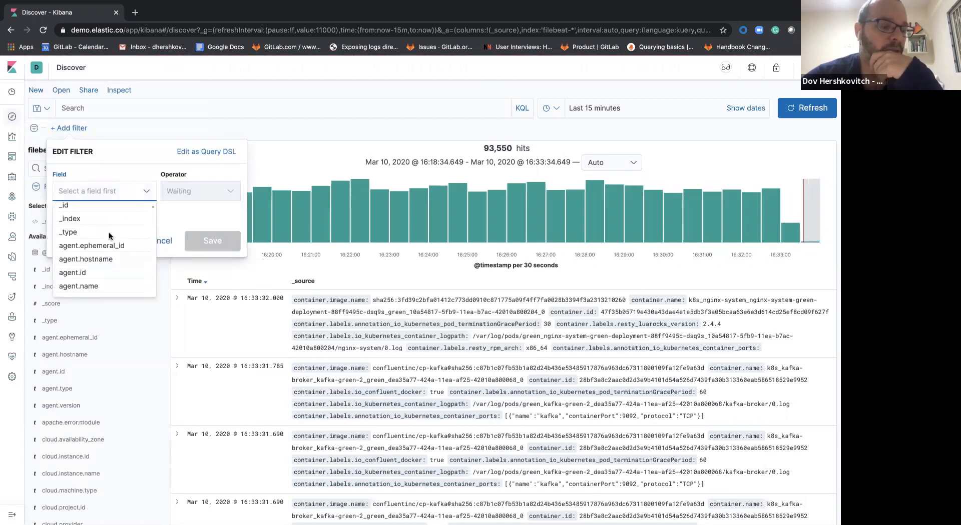
pyautogui.scroll(-5, 109, 235)
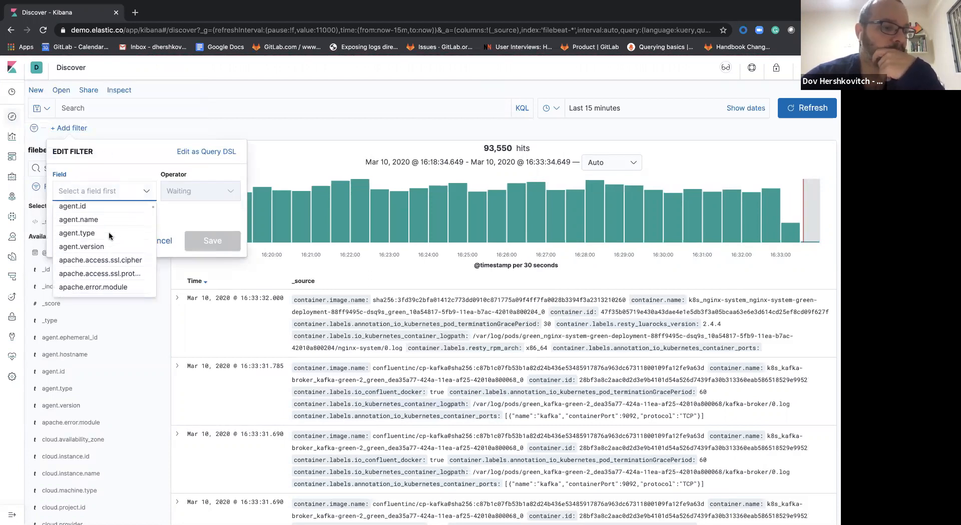
pyautogui.scroll(-1, 109, 232)
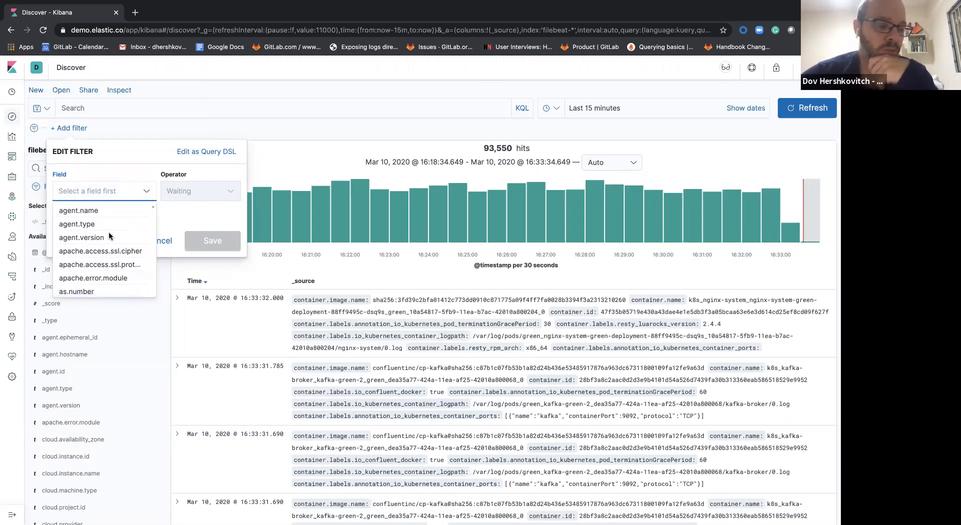
pyautogui.write('kub')
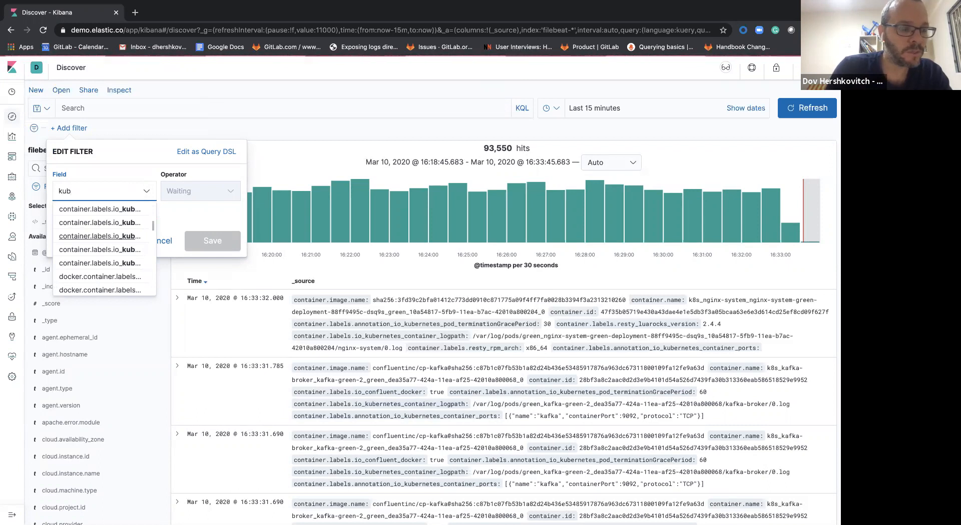
pyautogui.write('re')
pyautogui.press('BackSpace')
pyautogui.press('BackSpace')
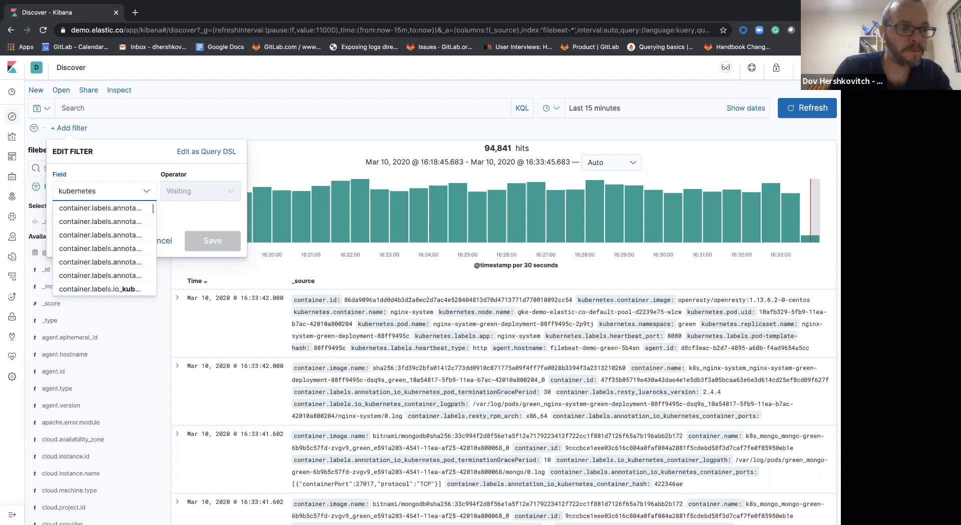
pyautogui.press('BackSpace')
pyautogui.press('BackSpace')
pyautogui.press('BackSpace')
pyautogui.press('BackSpace')
pyautogui.press('BackSpace')
pyautogui.press('BackSpace')
pyautogui.press('BackSpace')
pyautogui.press('BackSpace')
pyautogui.press('BackSpace')
pyautogui.press('BackSpace')
pyautogui.write('name')
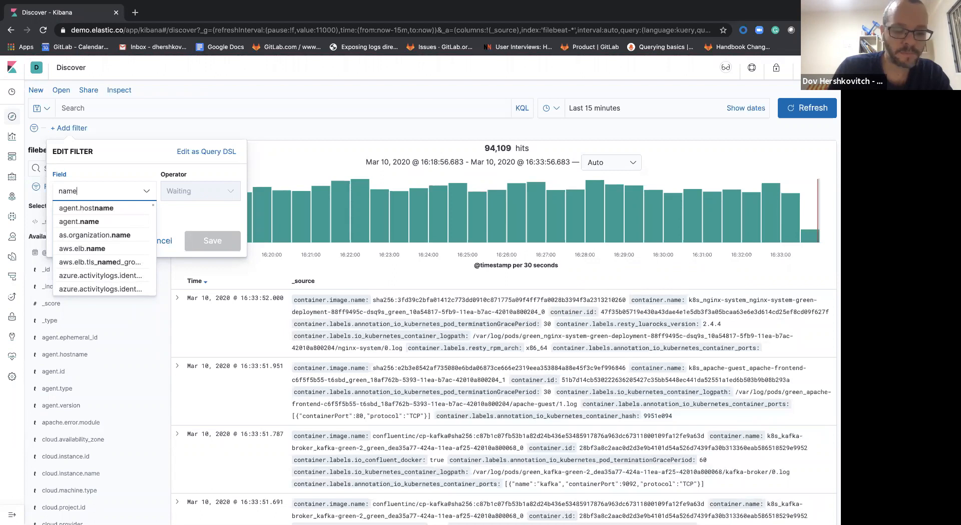
pyautogui.write('.')
pyautogui.press('BackSpace')
pyautogui.press('BackSpace')
pyautogui.press('BackSpace')
pyautogui.press('BackSpace')
pyautogui.press('BackSpace')
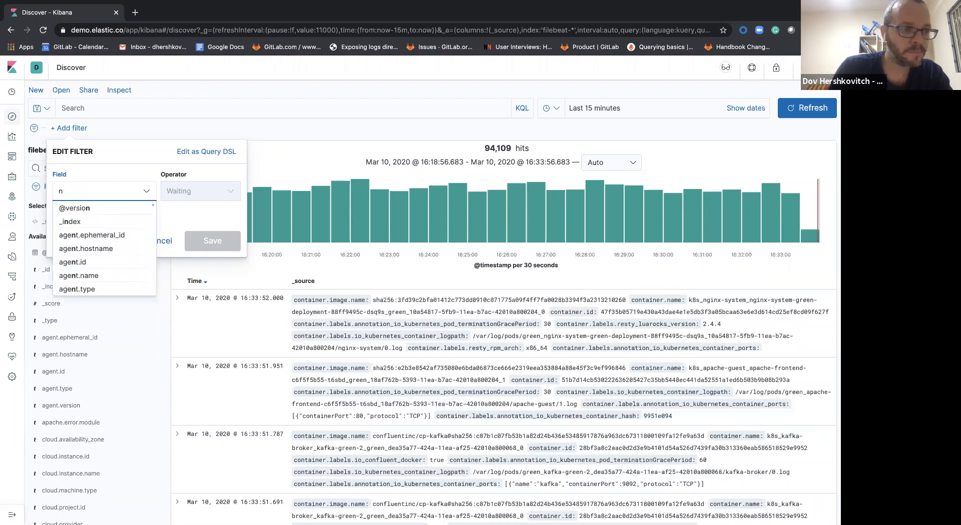
# Search the filter's fields for "kubernetes.con" and choose kubernetes.container.name
pyautogui.write('kuber')
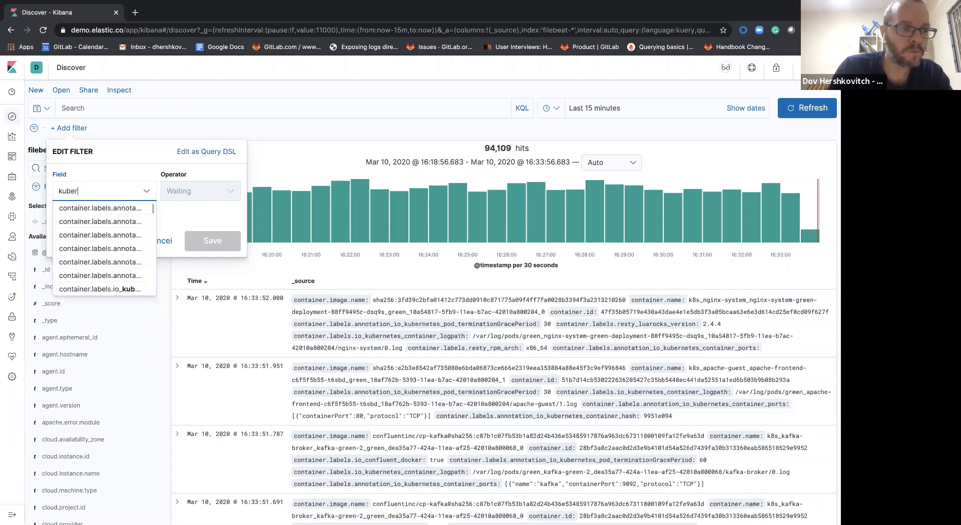
pyautogui.write('netes.')
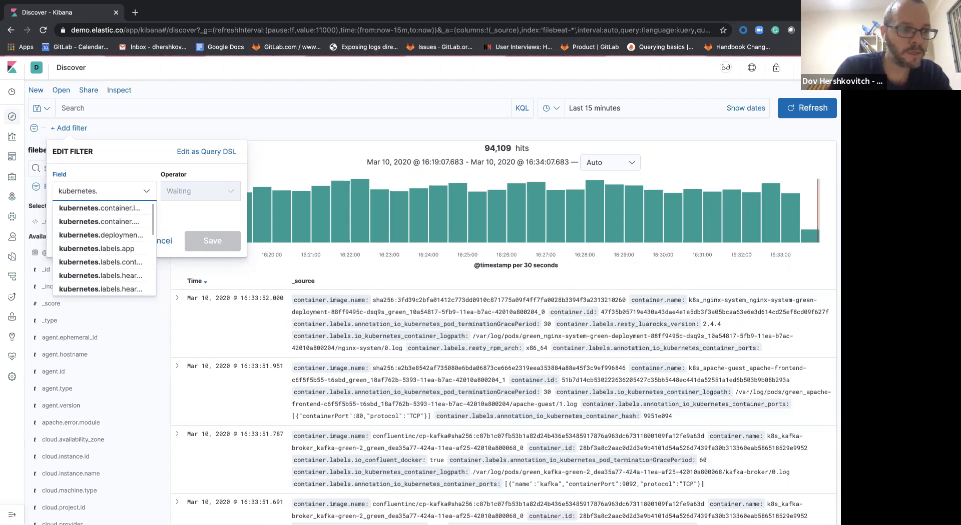
pyautogui.write('con')
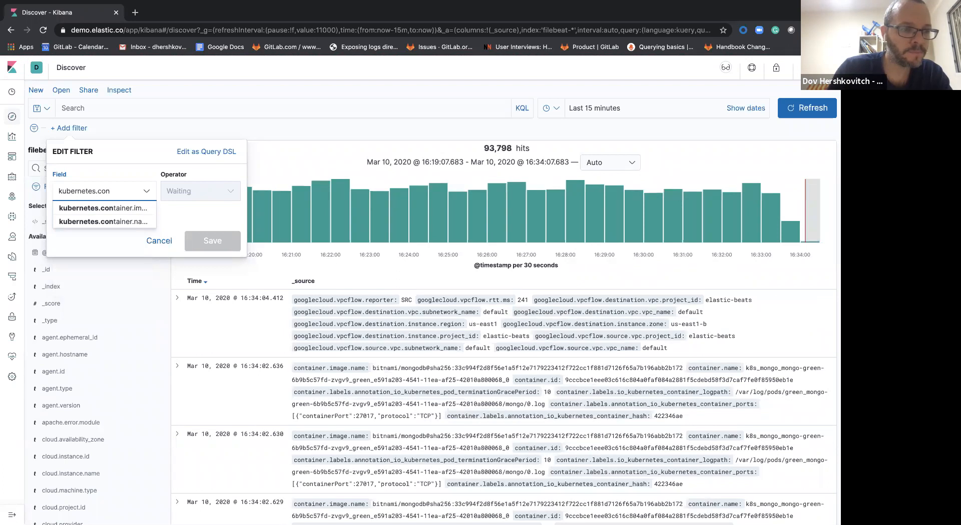
pyautogui.click(103, 223)
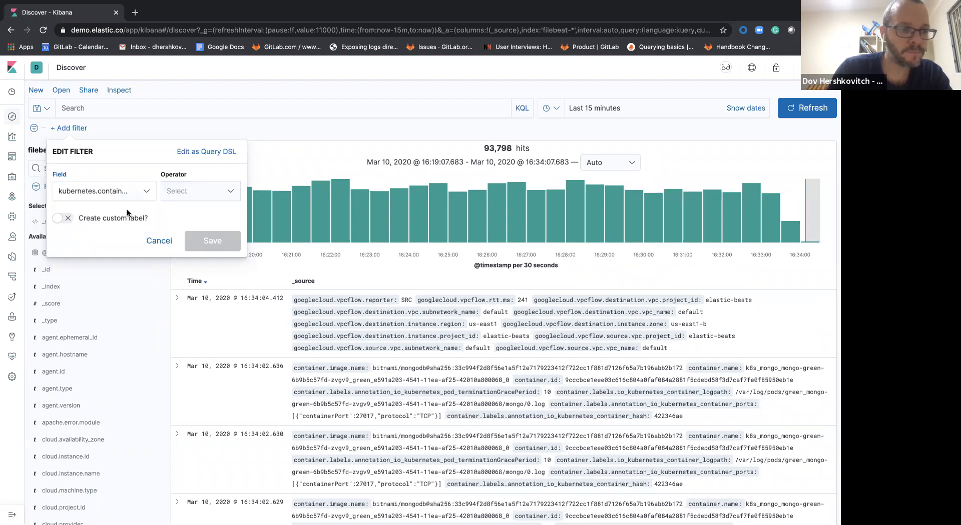
# Set the filter's operator to "is" and its value to mongo, and save the filter
pyautogui.click(179, 192)
pyautogui.click(176, 203)
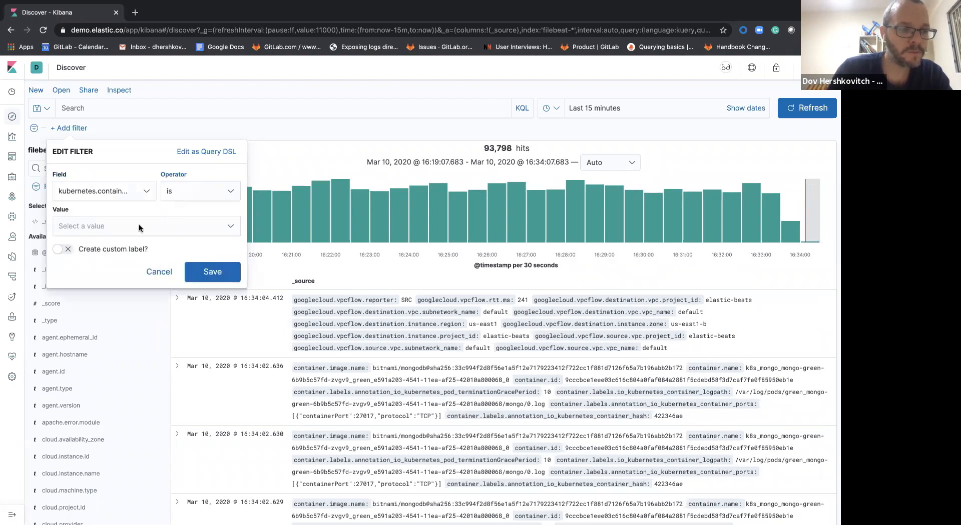
pyautogui.click(141, 226)
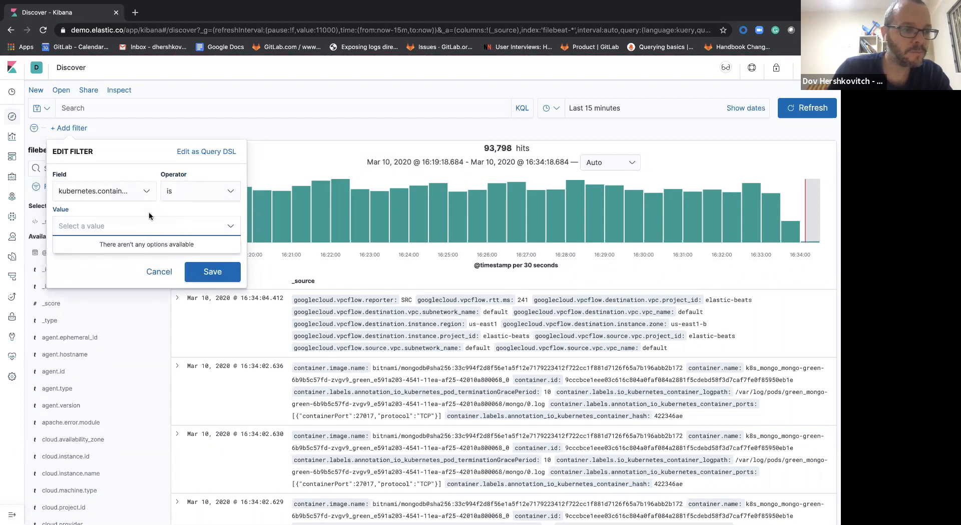
pyautogui.click(193, 193)
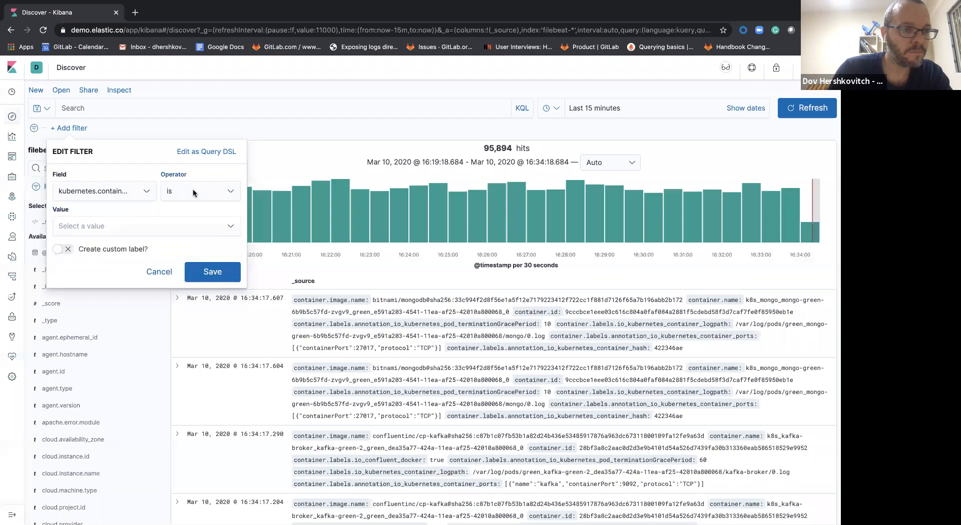
pyautogui.click(134, 226)
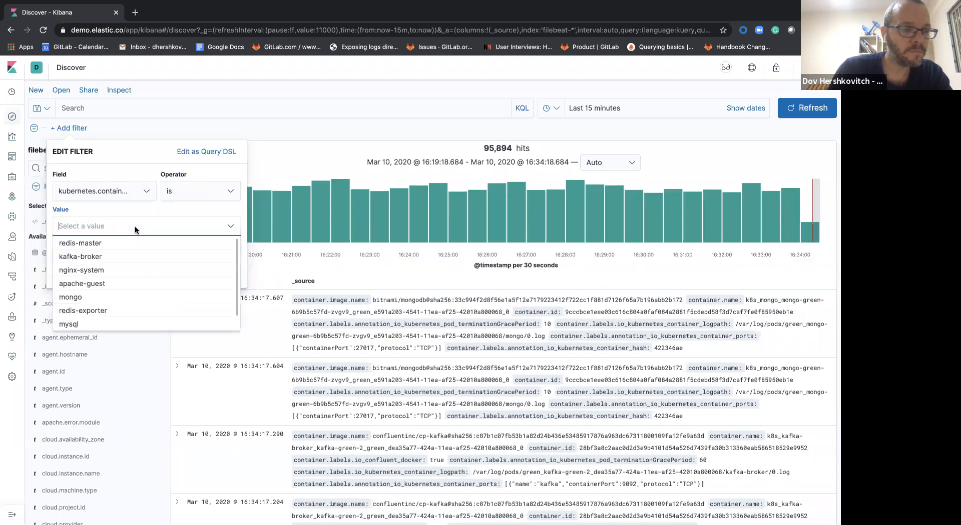
pyautogui.click(74, 297)
pyautogui.click(206, 272)
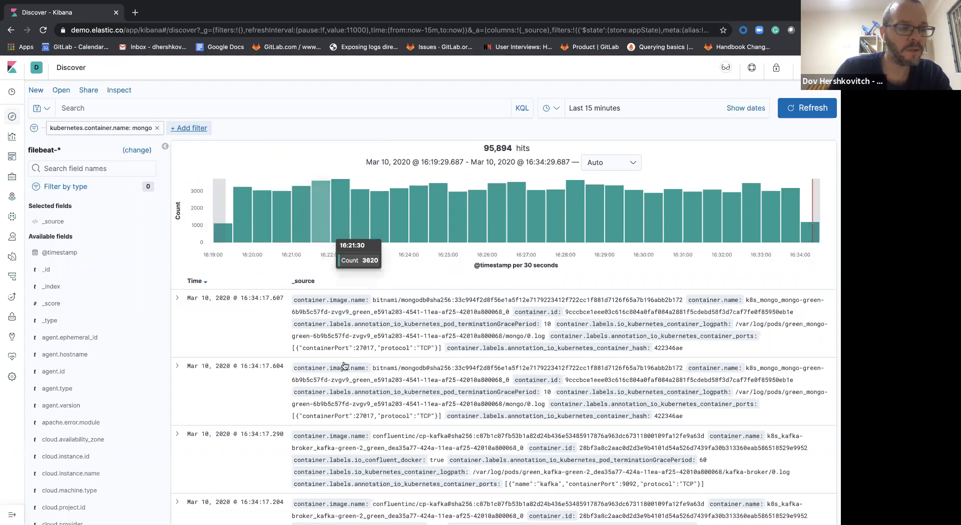
# Examine the search bar's syntax options for the Kibana Query Language, and close them with the language left on
pyautogui.click(91, 108)
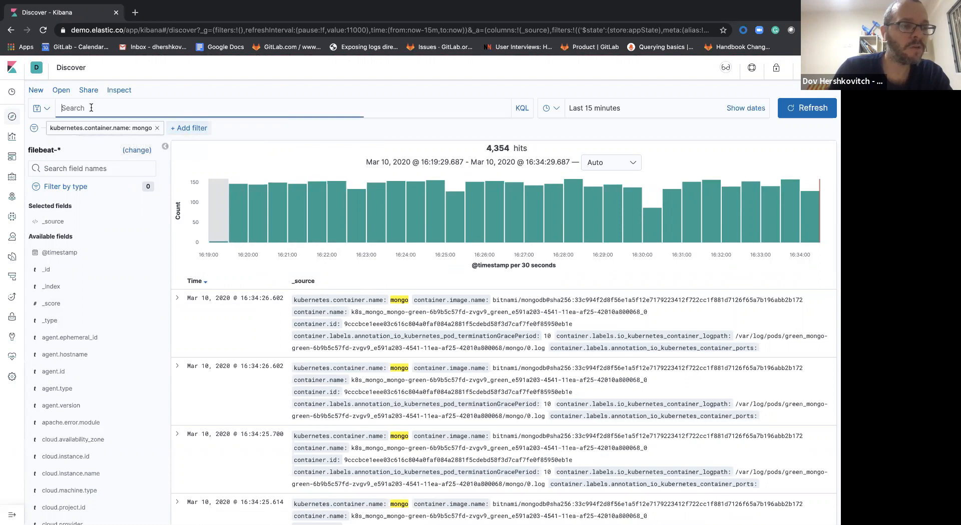
pyautogui.click(293, 77)
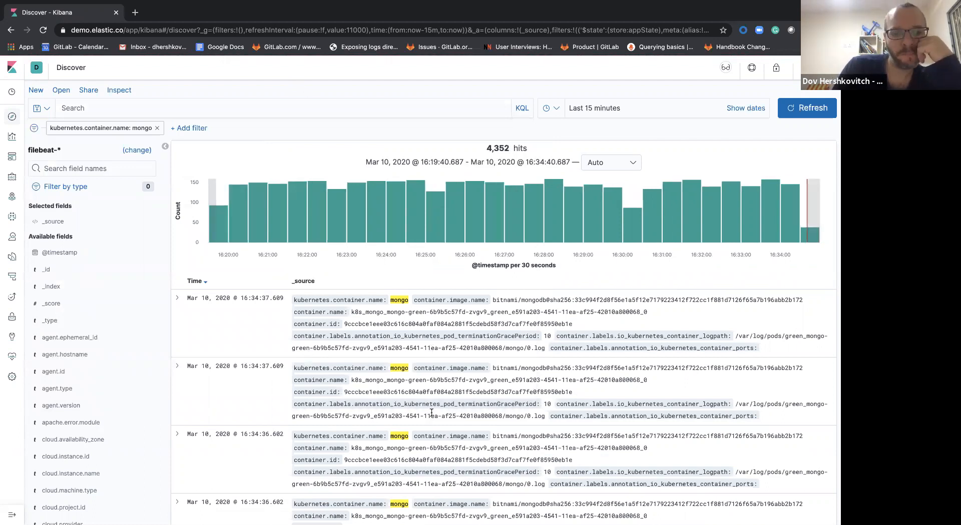
pyautogui.click(528, 115)
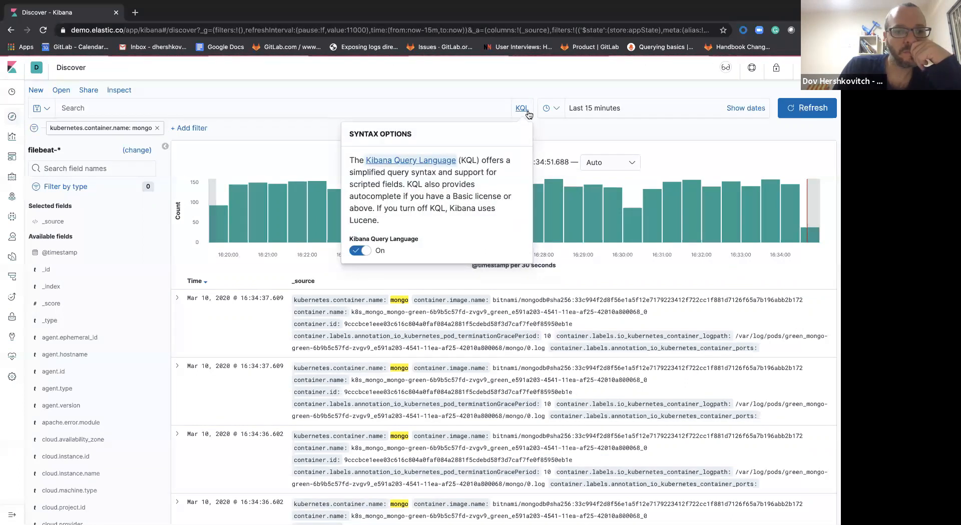
pyautogui.click(528, 114)
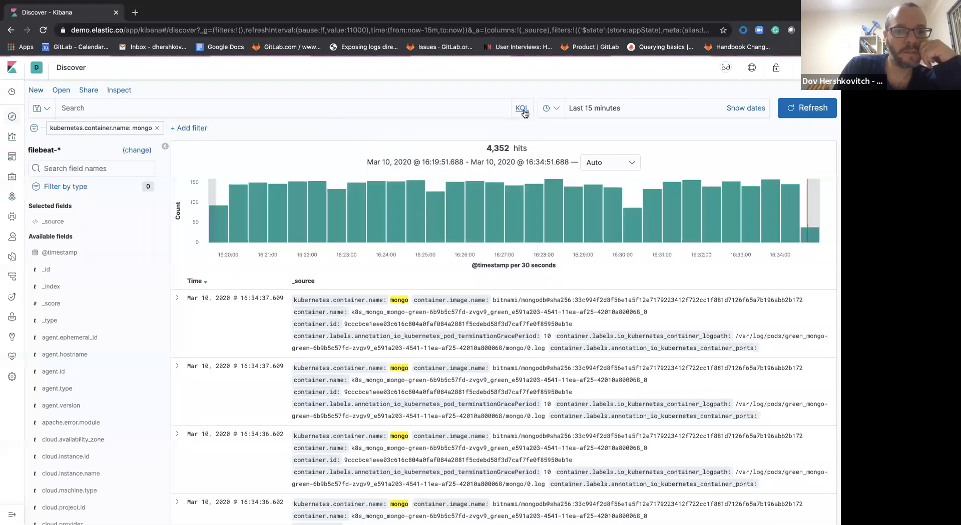
pyautogui.click(522, 108)
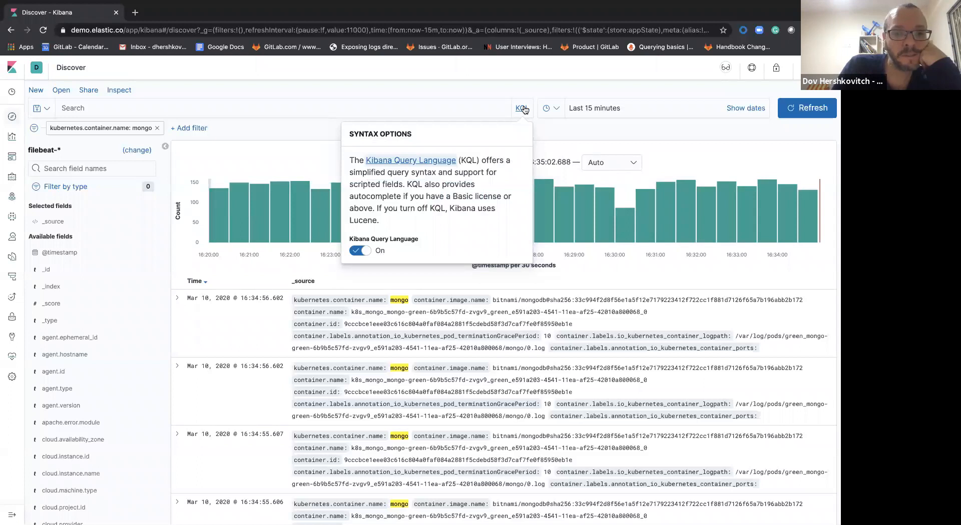
pyautogui.click(522, 109)
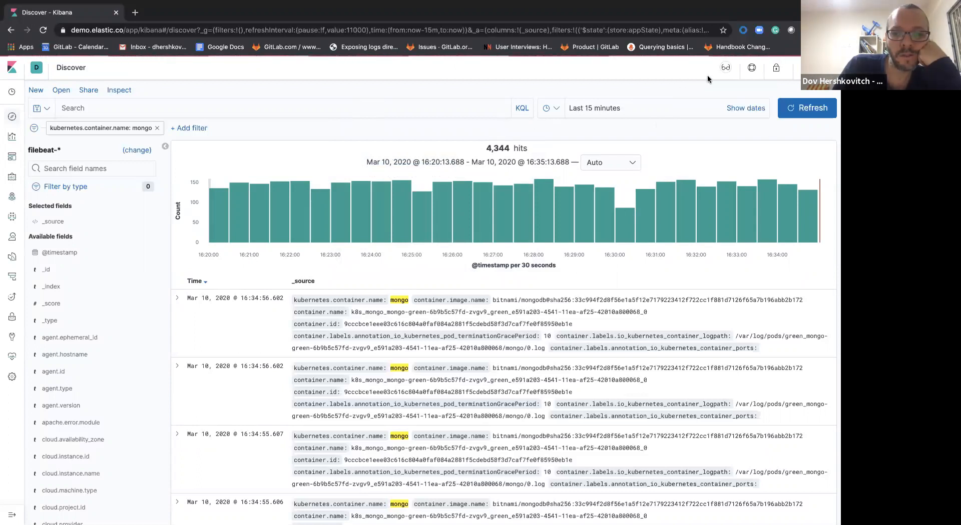
pyautogui.moveTo(727, 68)
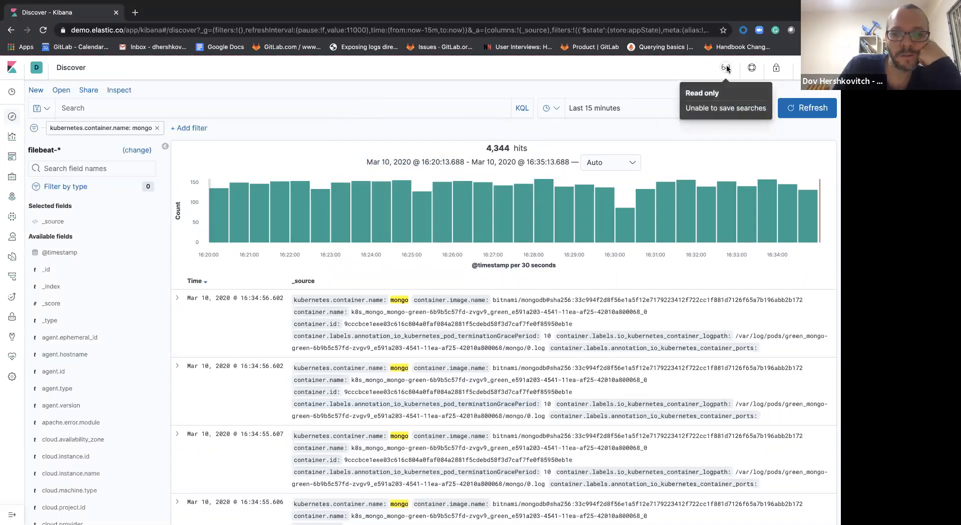